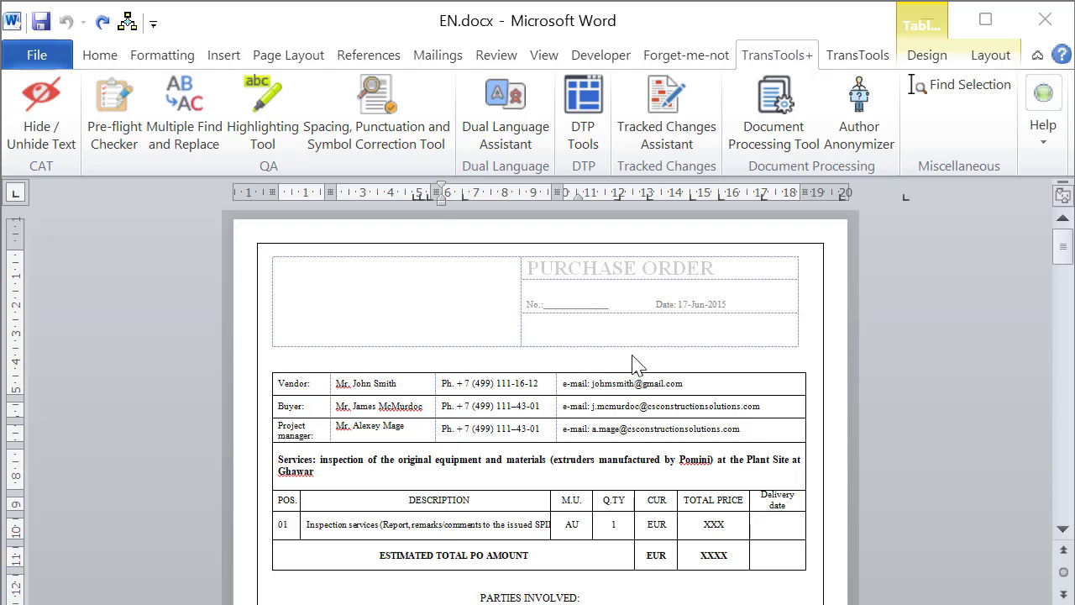
- Open the Dual Language Document Assistant and select the text from PARTIES INVOLVED through the ABBREVIATIONS section
{"action": "left_click", "coordinate": [515, 127]}
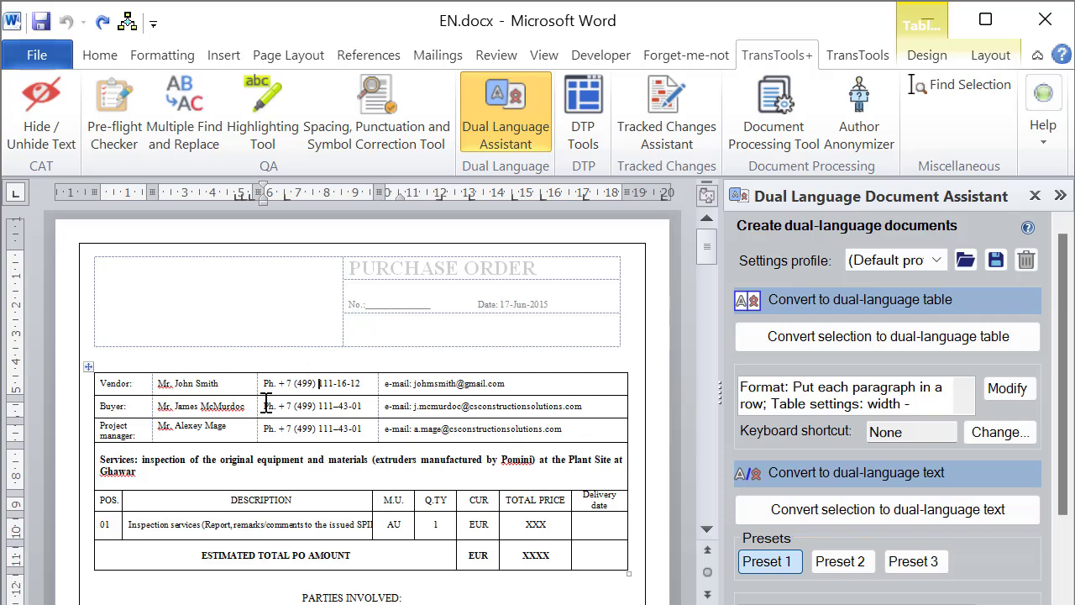
{"action": "scroll", "coordinate": [202, 372], "scroll_direction": "down", "scroll_amount": 1}
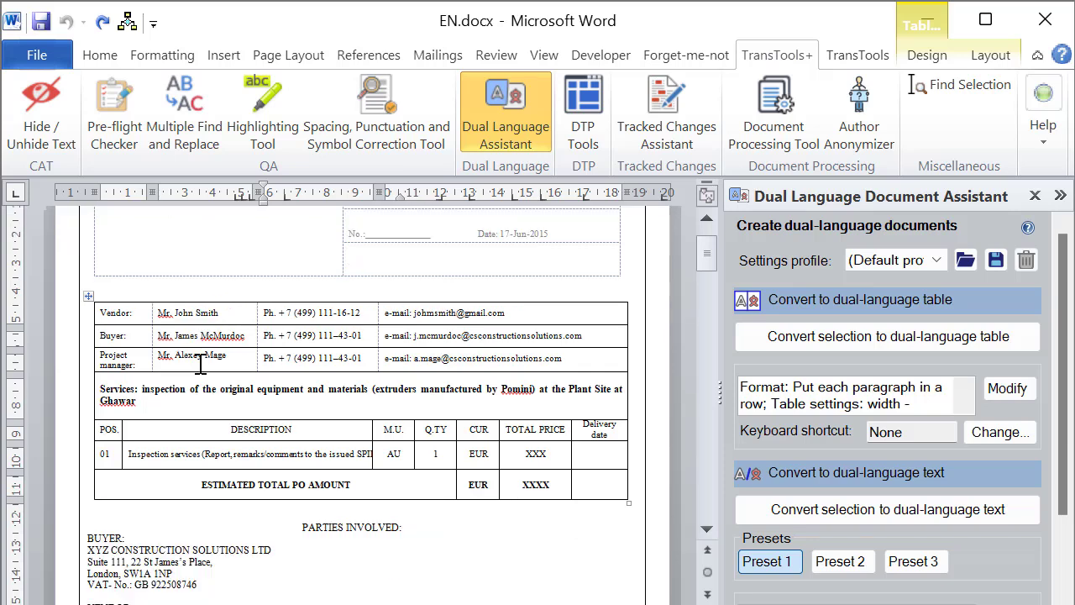
{"action": "scroll", "coordinate": [135, 362], "scroll_direction": "down", "scroll_amount": 3}
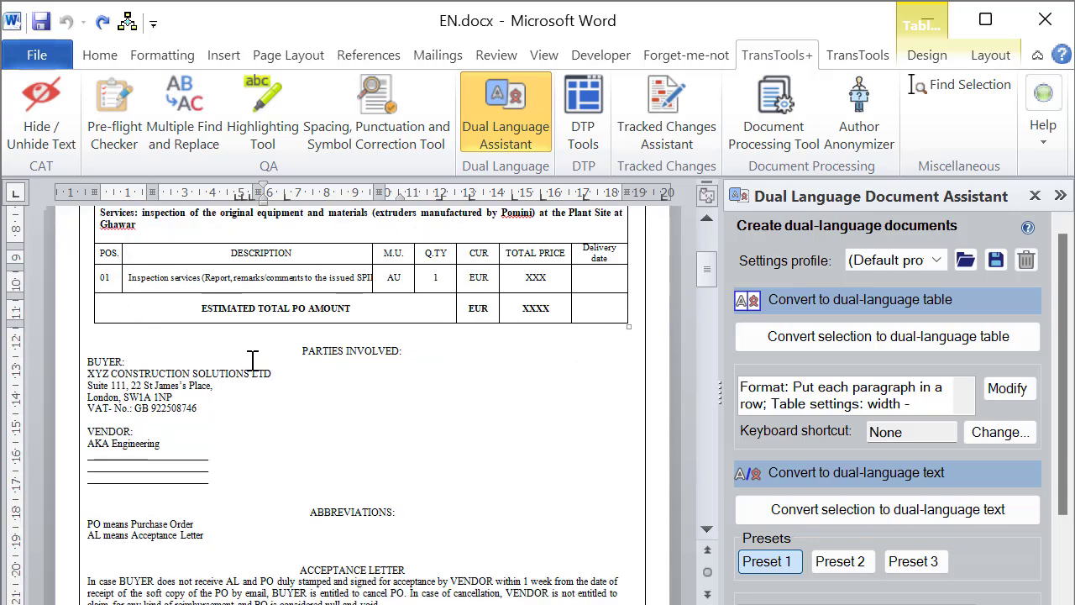
{"action": "left_click_drag", "start_coordinate": [302, 351], "coordinate": [552, 544]}
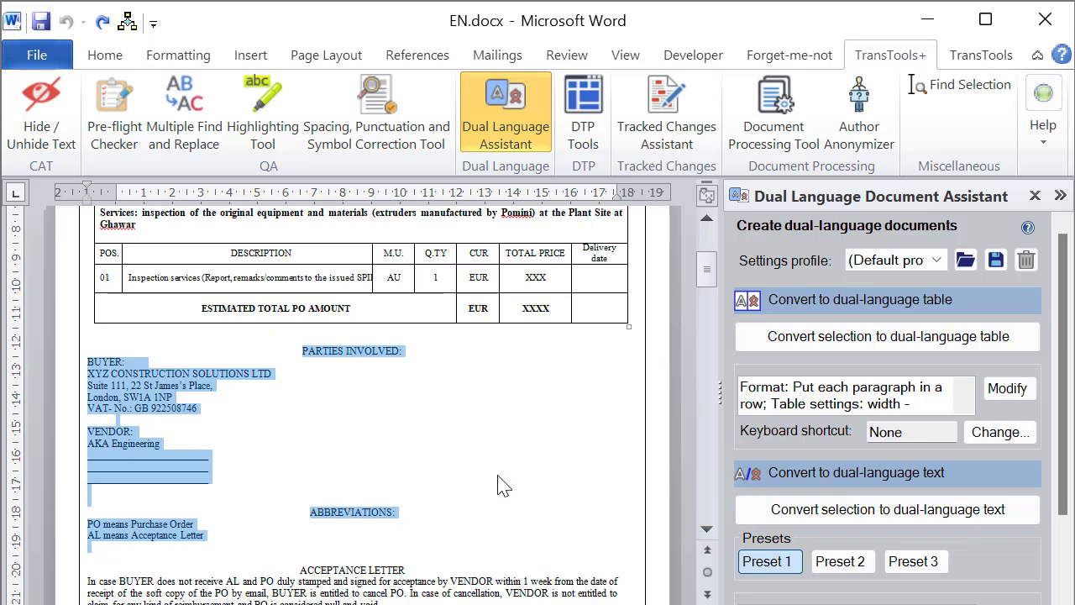
{"action": "scroll", "coordinate": [592, 388], "scroll_direction": "down", "scroll_amount": 4}
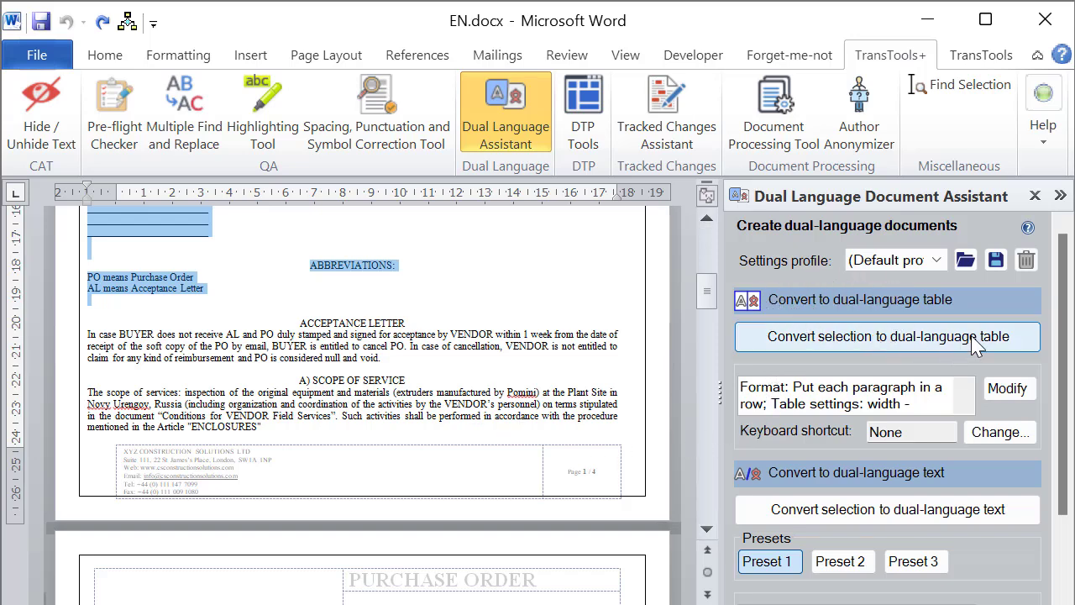
- Try converting the text from PARTIES INVOLVED through the ACCEPTANCE LETTER paragraph to a dual-language table, and undo the conversion
{"action": "left_click", "coordinate": [780, 337]}
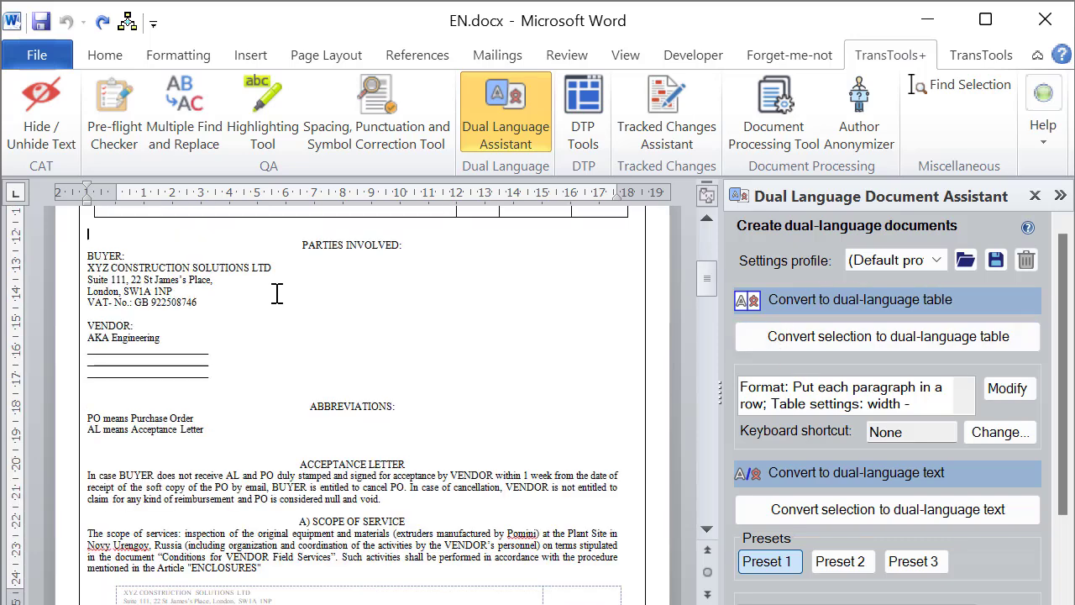
{"action": "left_click_drag", "start_coordinate": [295, 245], "coordinate": [494, 504]}
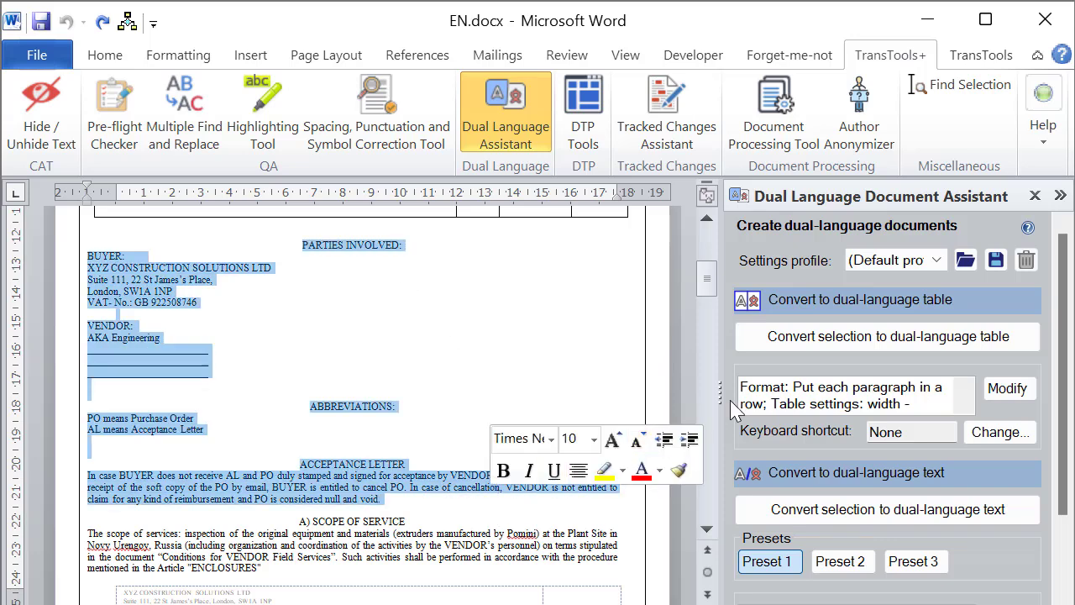
{"action": "left_click", "coordinate": [880, 343]}
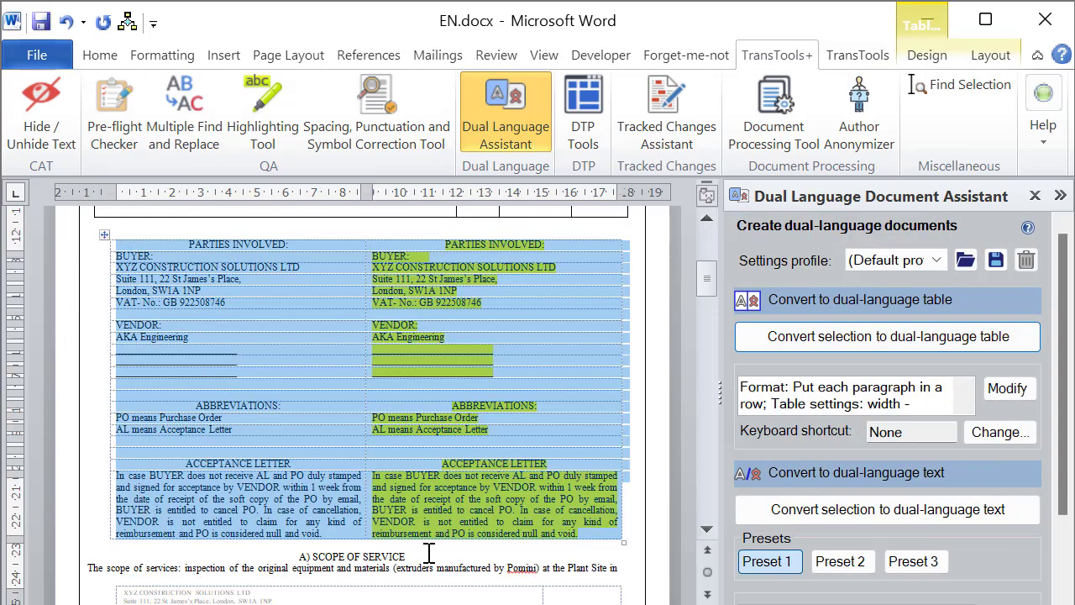
{"action": "left_click", "coordinate": [308, 269]}
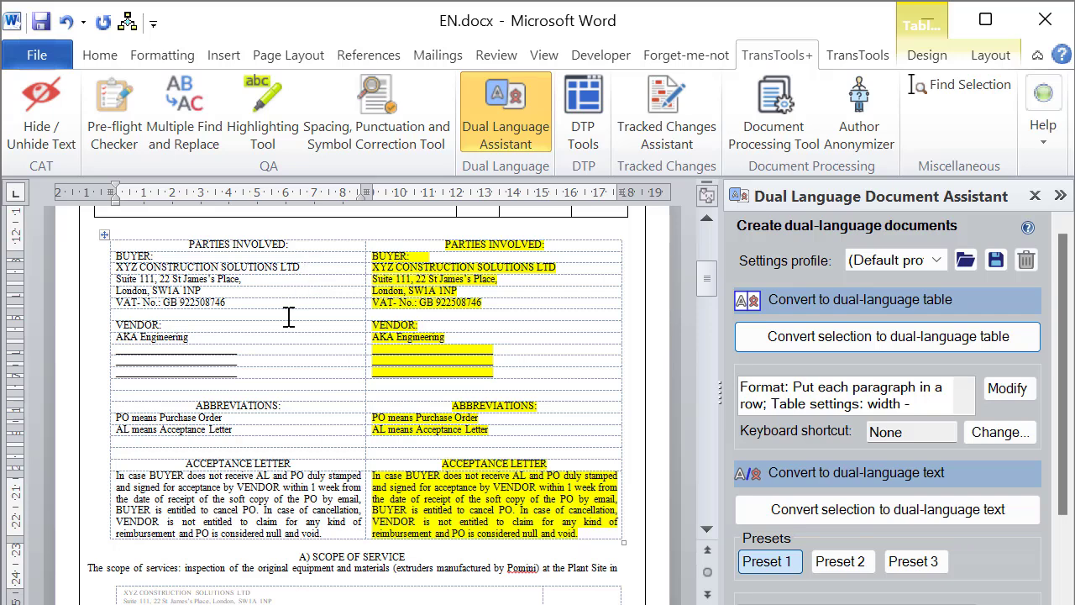
{"action": "left_click", "coordinate": [69, 28]}
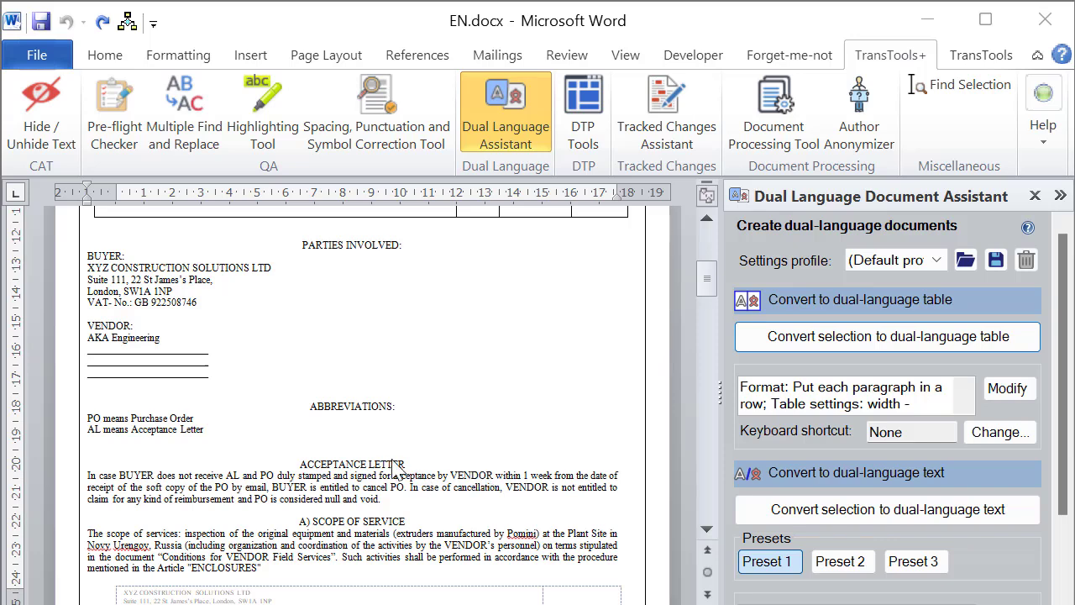
- Select the vendor, buyer and services table on the first page and look over the surrounding document layout
{"action": "scroll", "coordinate": [281, 426], "scroll_direction": "up", "scroll_amount": 8}
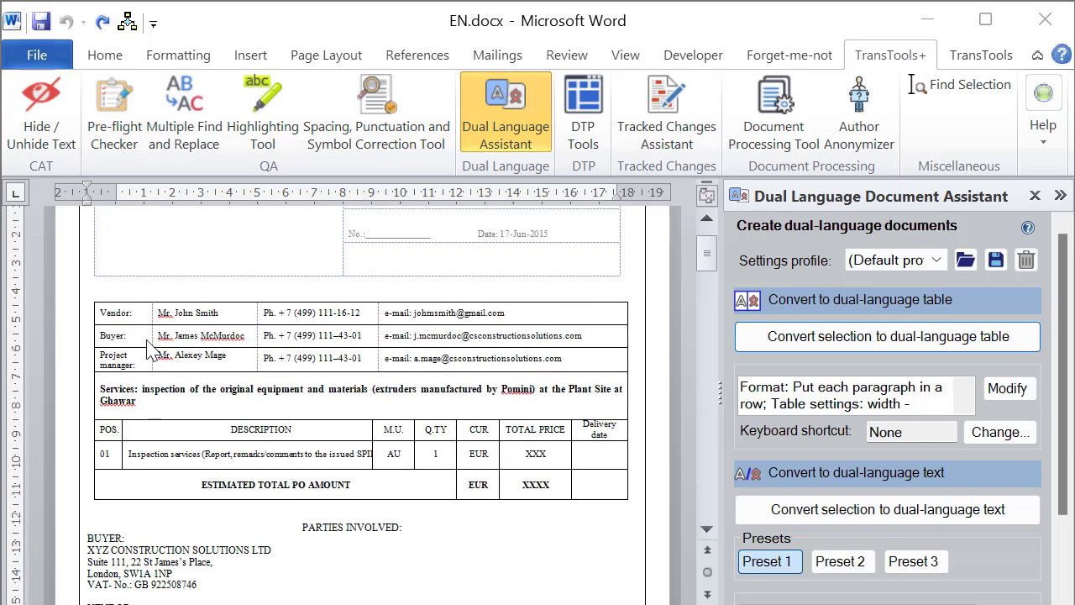
{"action": "left_click", "coordinate": [123, 304]}
{"action": "left_click_drag", "start_coordinate": [117, 309], "coordinate": [588, 492]}
{"action": "scroll", "coordinate": [588, 468], "scroll_direction": "up", "scroll_amount": 2}
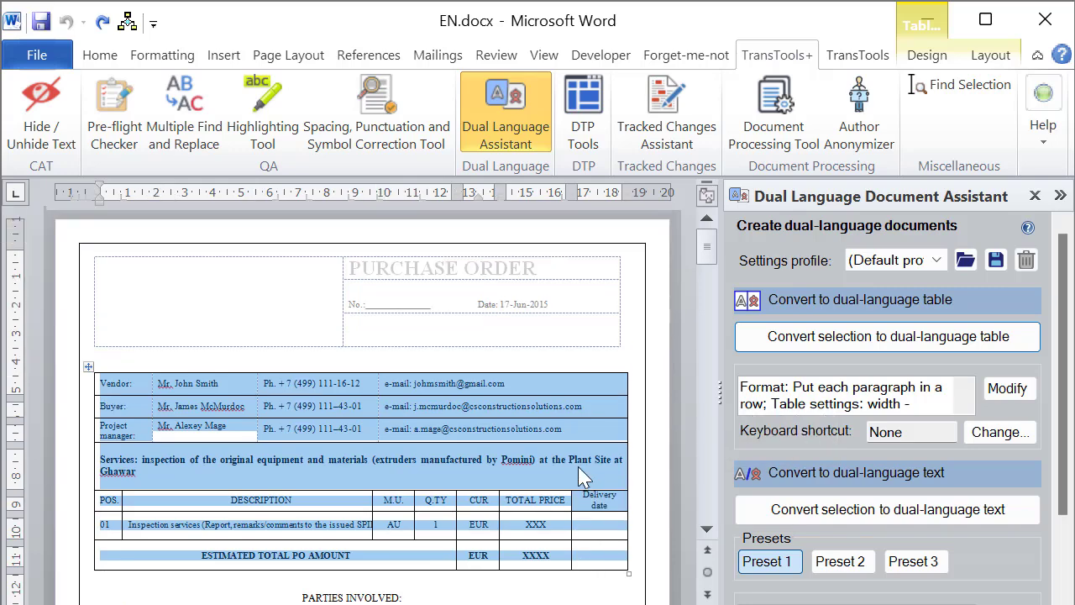
{"action": "scroll", "coordinate": [466, 307], "scroll_direction": "down", "scroll_amount": 15}
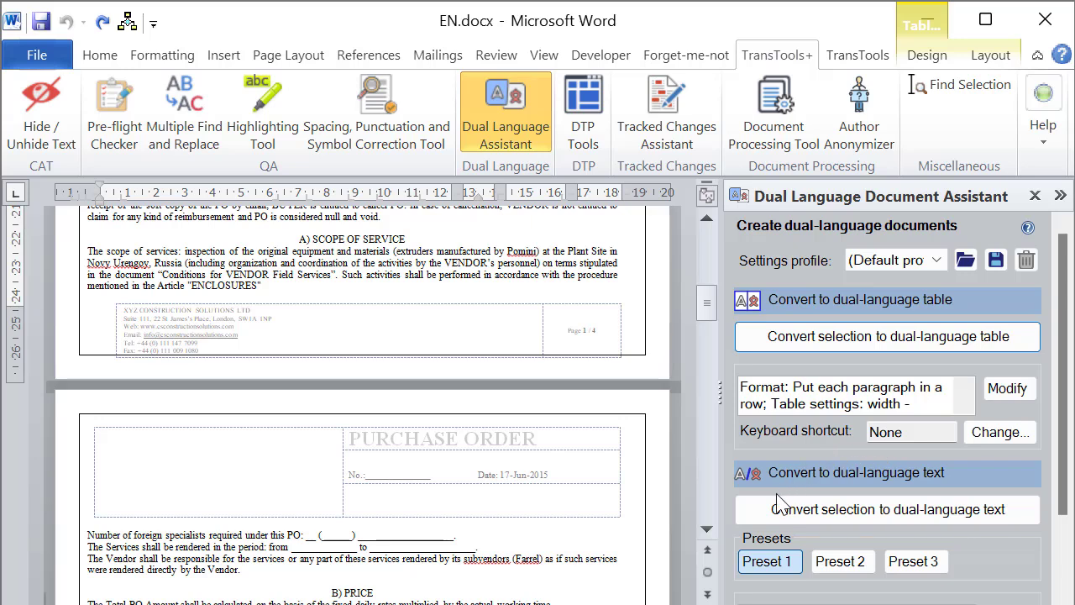
{"action": "scroll", "coordinate": [379, 331], "scroll_direction": "up", "scroll_amount": 5}
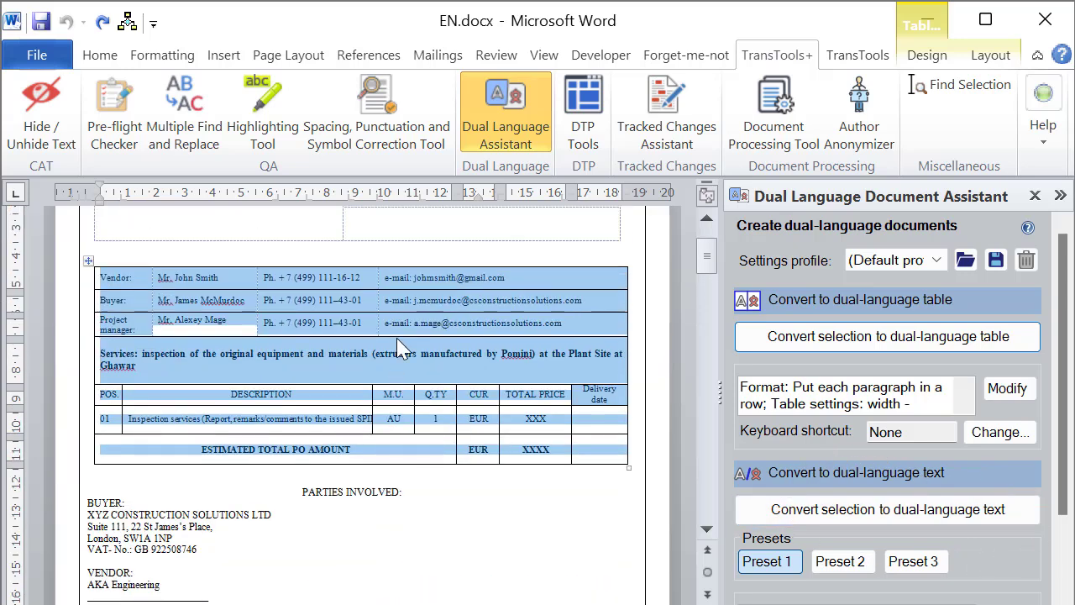
{"action": "scroll", "coordinate": [402, 349], "scroll_direction": "up", "scroll_amount": 3}
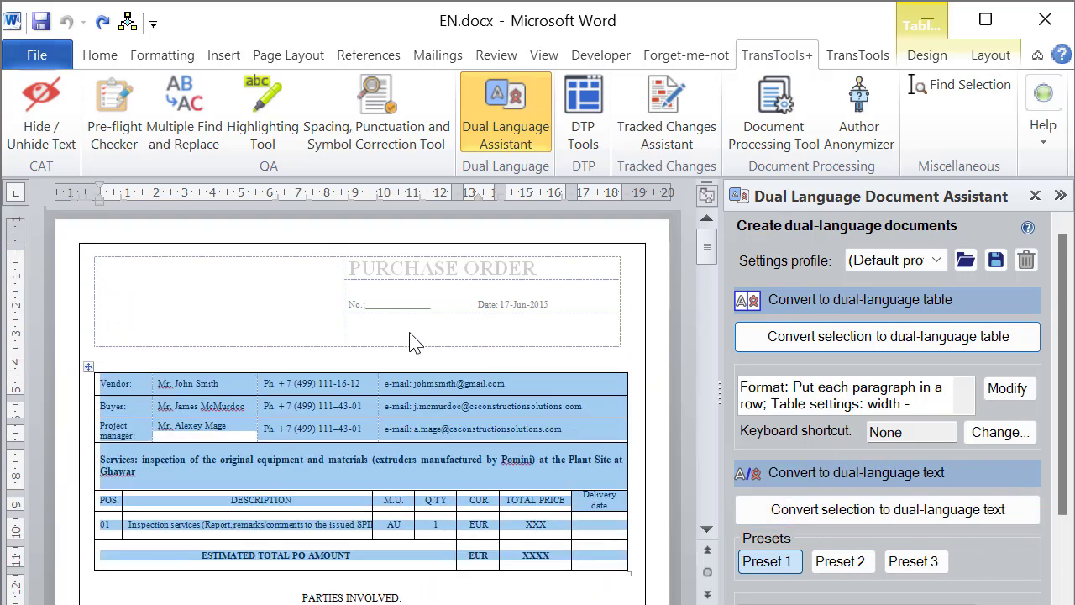
- Try converting the header's PURCHASE ORDER title and number/date line to dual-language text with Preset 1, and undo it
{"action": "double_click", "coordinate": [374, 278]}
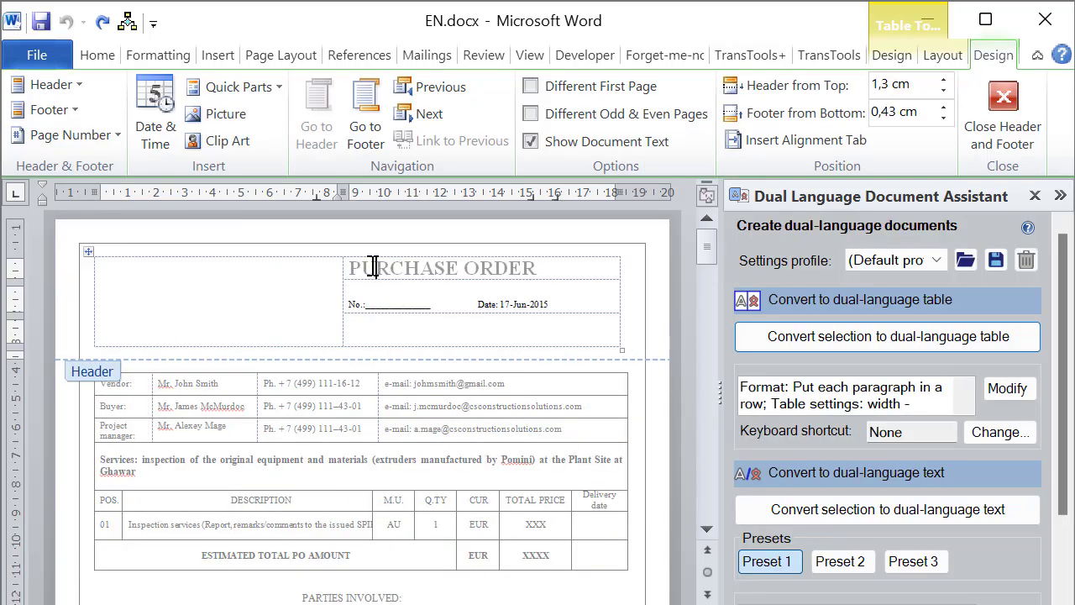
{"action": "left_click_drag", "start_coordinate": [372, 272], "coordinate": [522, 304]}
{"action": "left_click", "coordinate": [928, 510]}
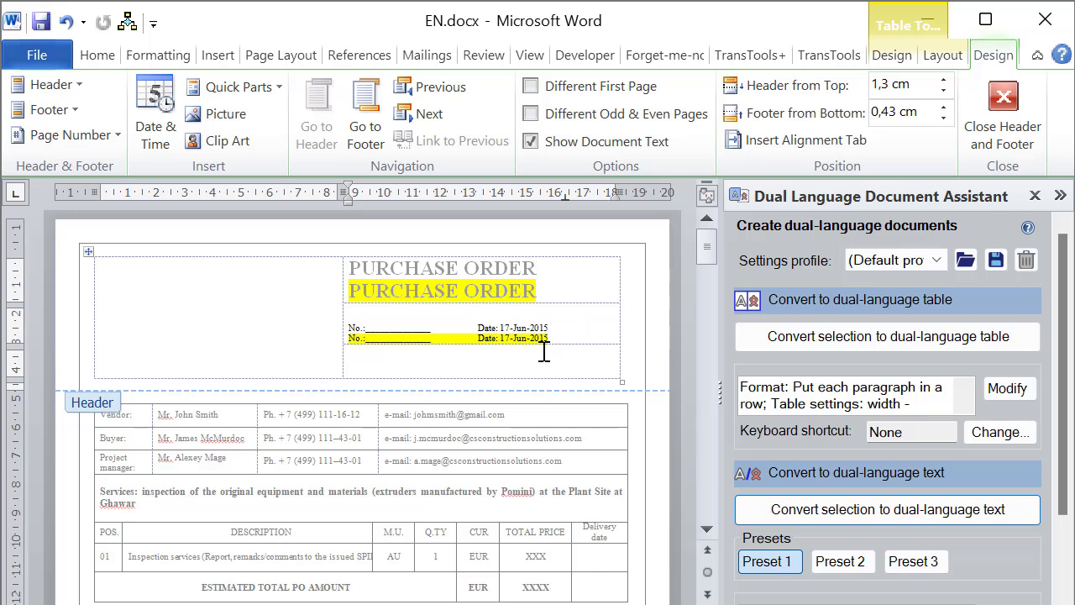
{"action": "left_click", "coordinate": [67, 22]}
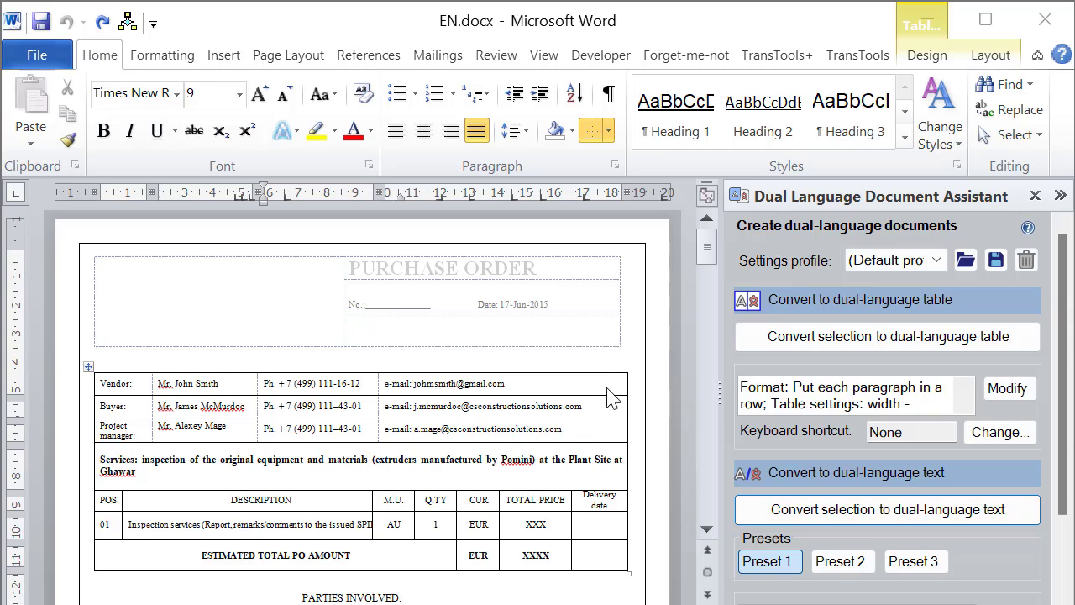
- Select all body text from the PARTIES INVOLVED heading to the final signature line under VENDOR on the last page
{"action": "scroll", "coordinate": [435, 392], "scroll_direction": "down", "scroll_amount": 5}
{"action": "scroll", "coordinate": [389, 388], "scroll_direction": "down", "scroll_amount": 1}
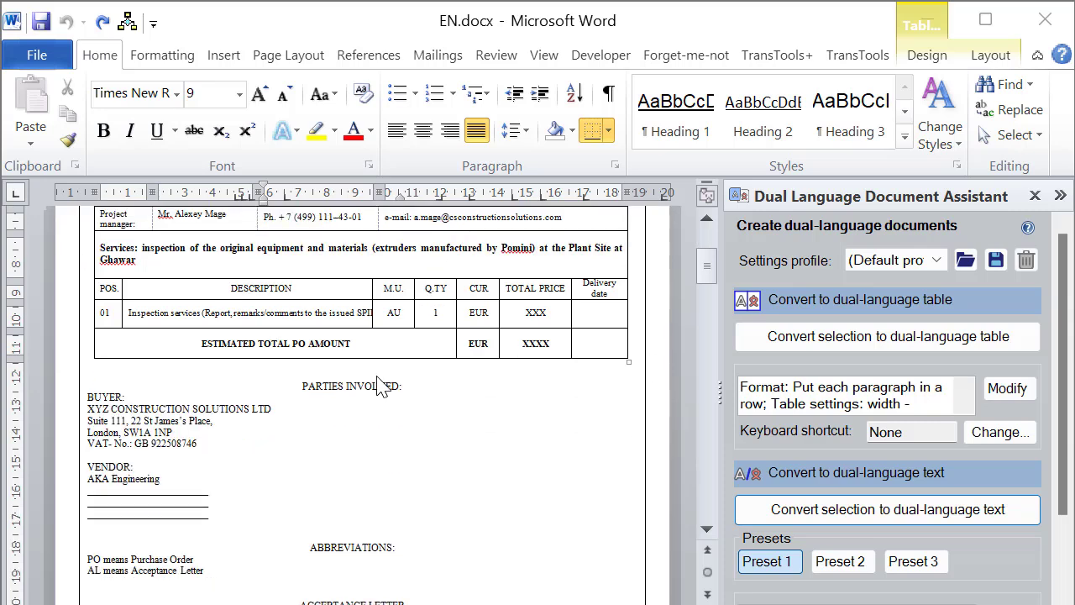
{"action": "left_click", "coordinate": [216, 388]}
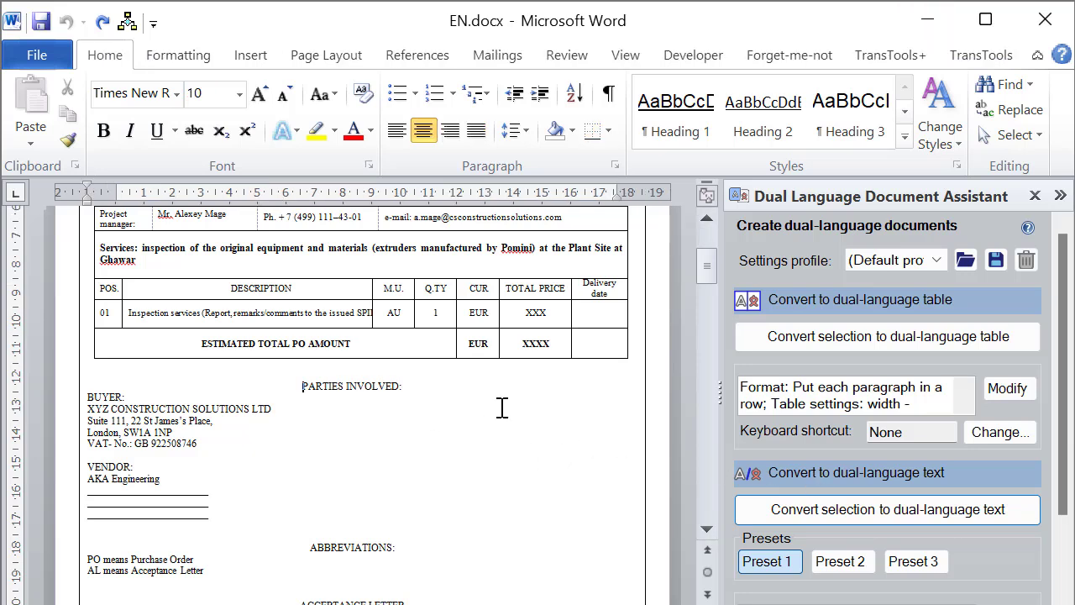
{"action": "scroll", "coordinate": [504, 390], "scroll_direction": "down", "scroll_amount": 2}
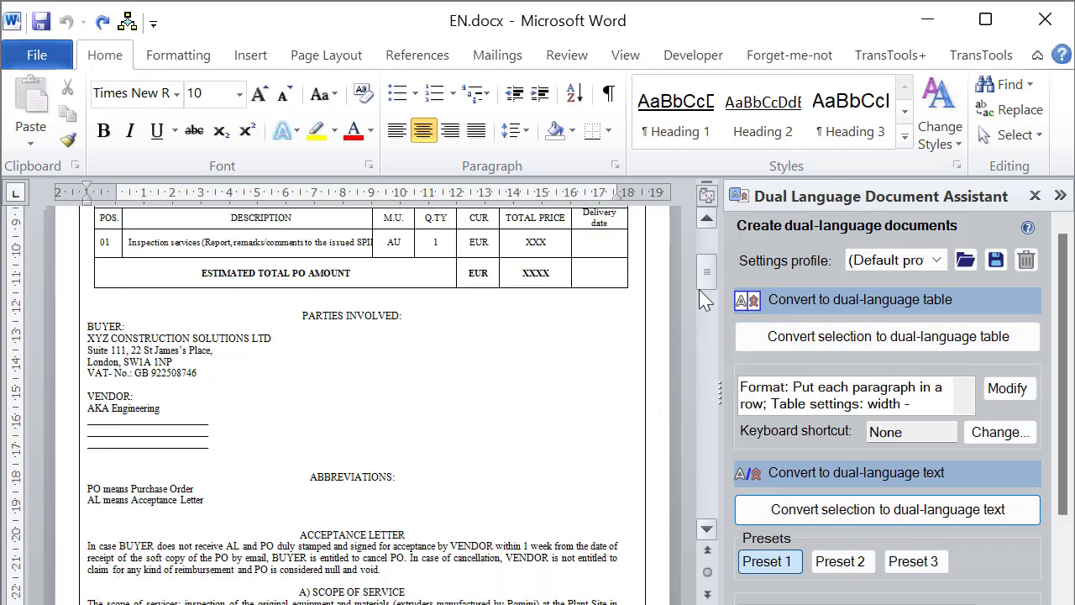
{"action": "left_click_drag", "start_coordinate": [707, 271], "coordinate": [715, 464]}
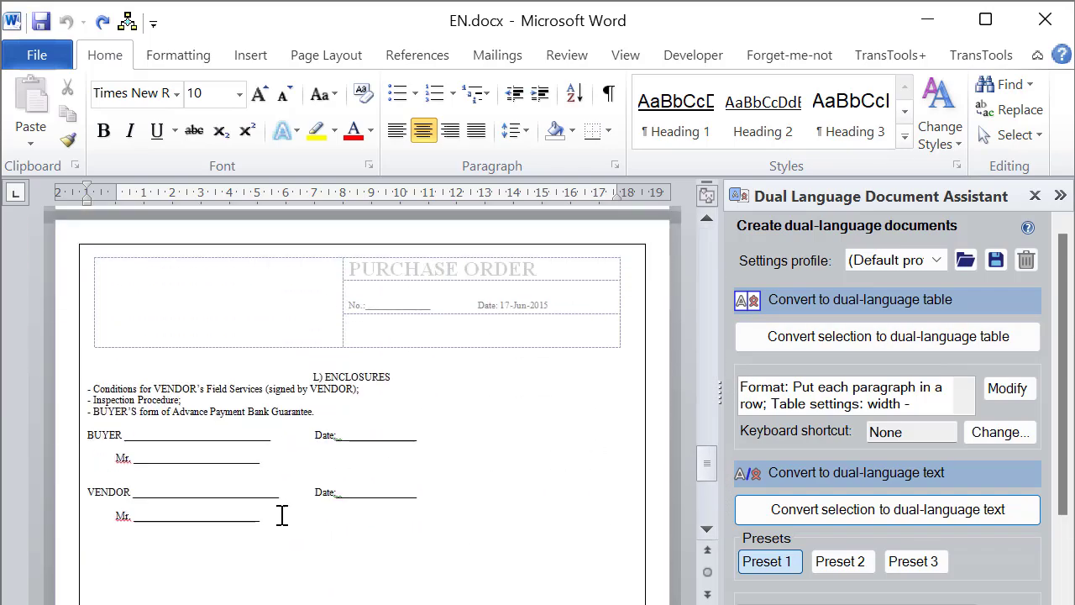
{"action": "left_click", "coordinate": [281, 518], "text": "shift"}
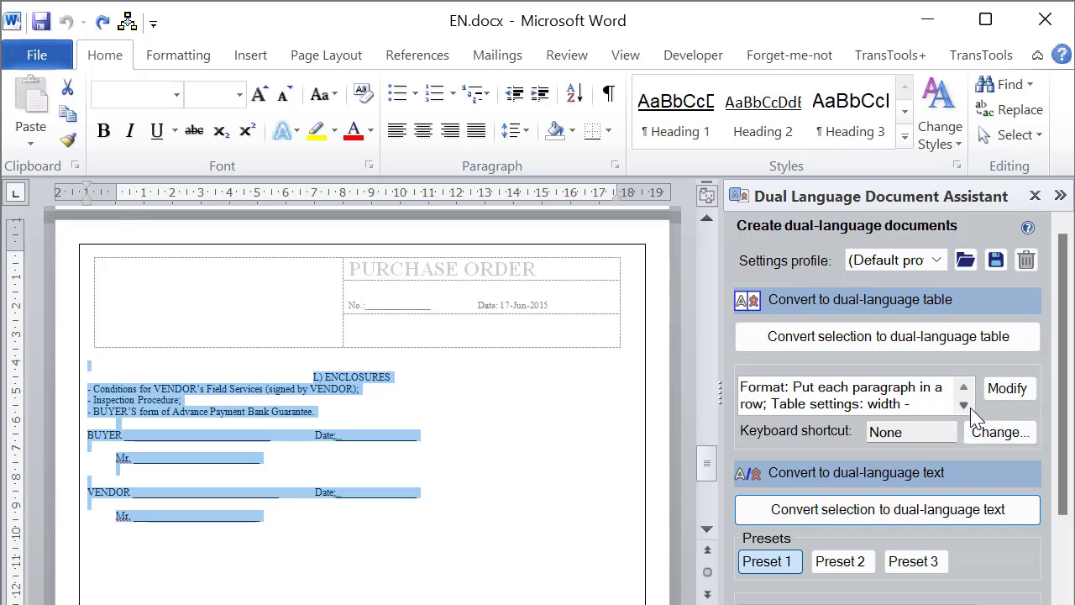
- Expand the dual-language table settings and check the available settings profiles, keeping the default profile
{"action": "left_click", "coordinate": [1012, 392]}
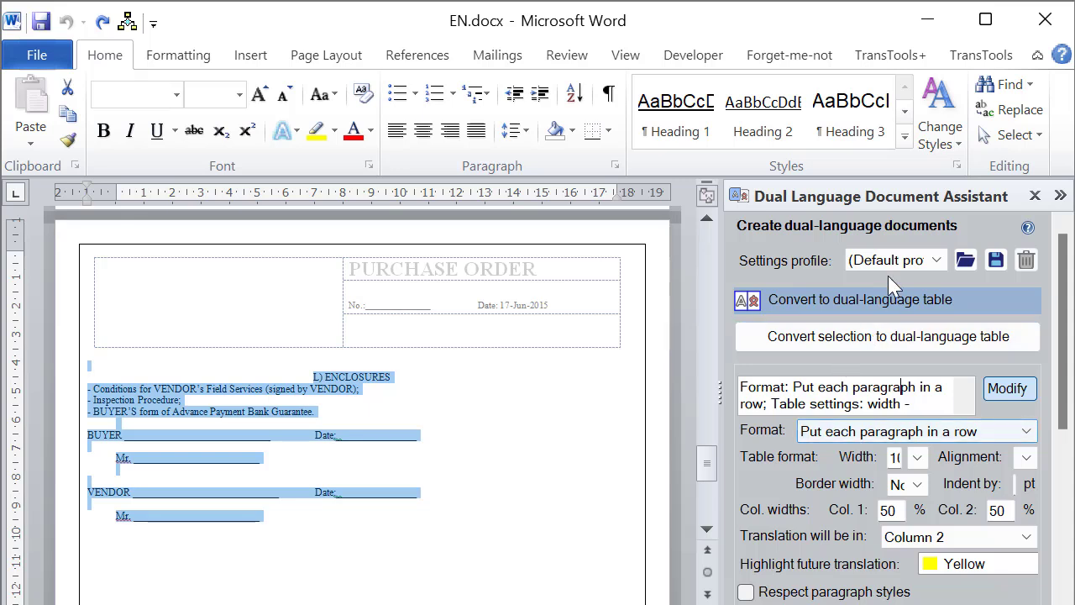
{"action": "left_click", "coordinate": [911, 263]}
{"action": "left_click", "coordinate": [910, 266]}
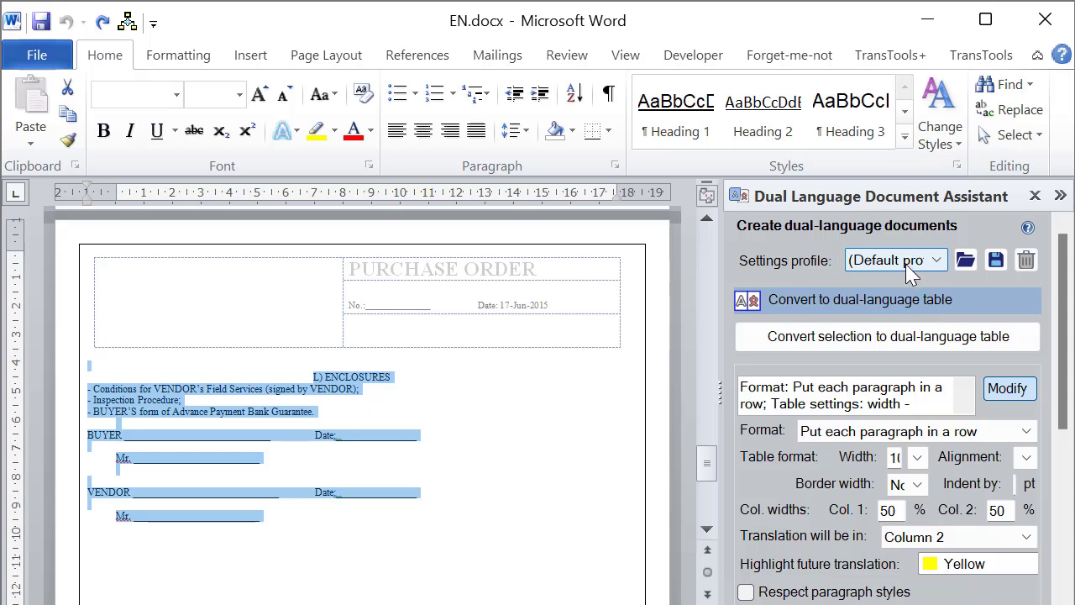
{"action": "left_click", "coordinate": [906, 264]}
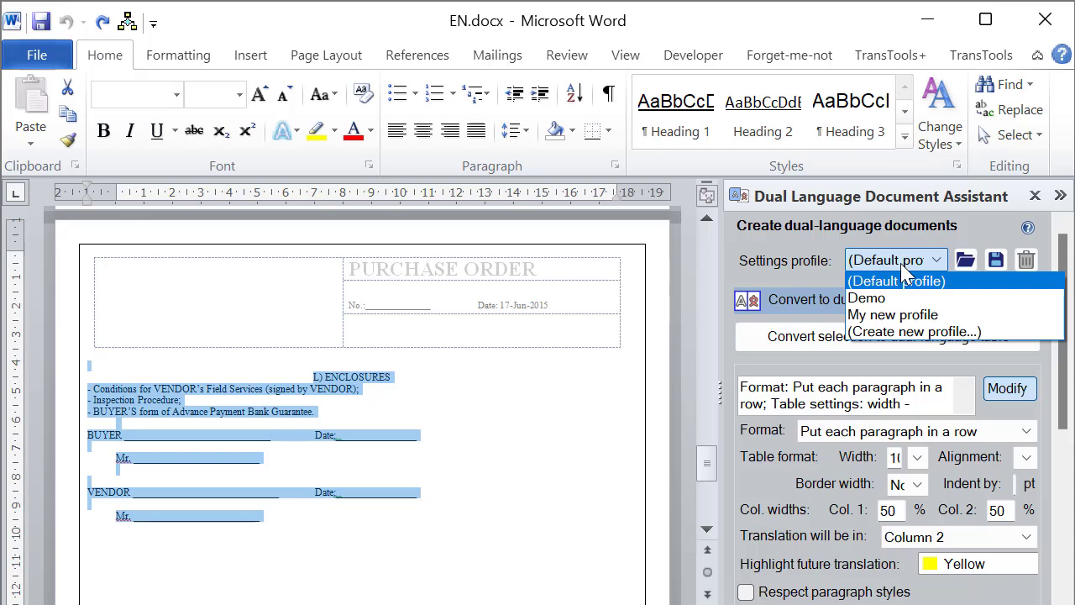
{"action": "left_click", "coordinate": [903, 265]}
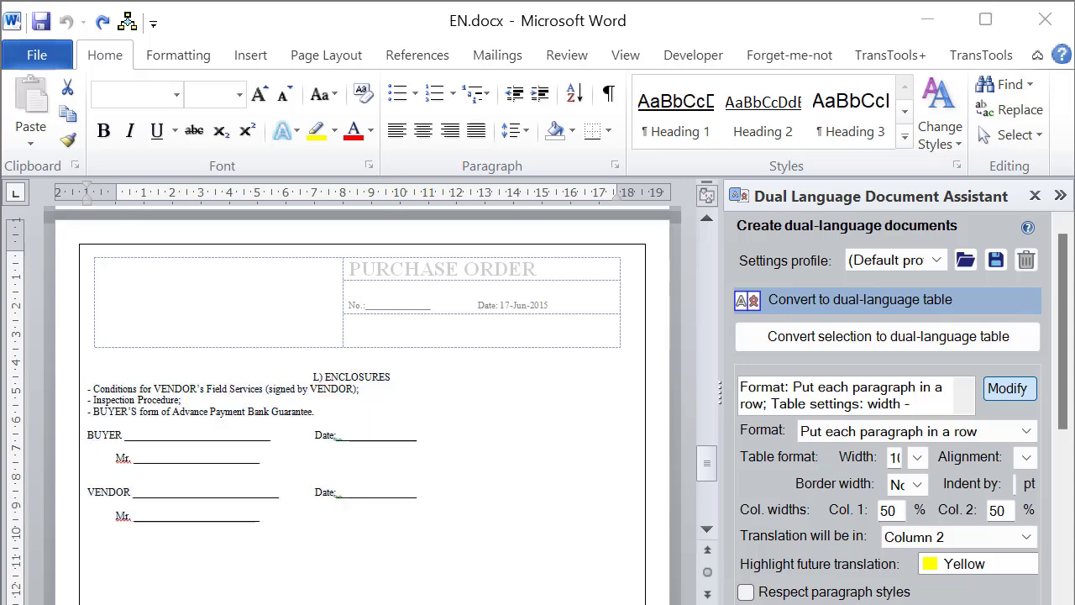
- Check the translation column, highlight colour and border width options, keeping Column 2, Yellow and None
{"action": "left_click", "coordinate": [961, 539]}
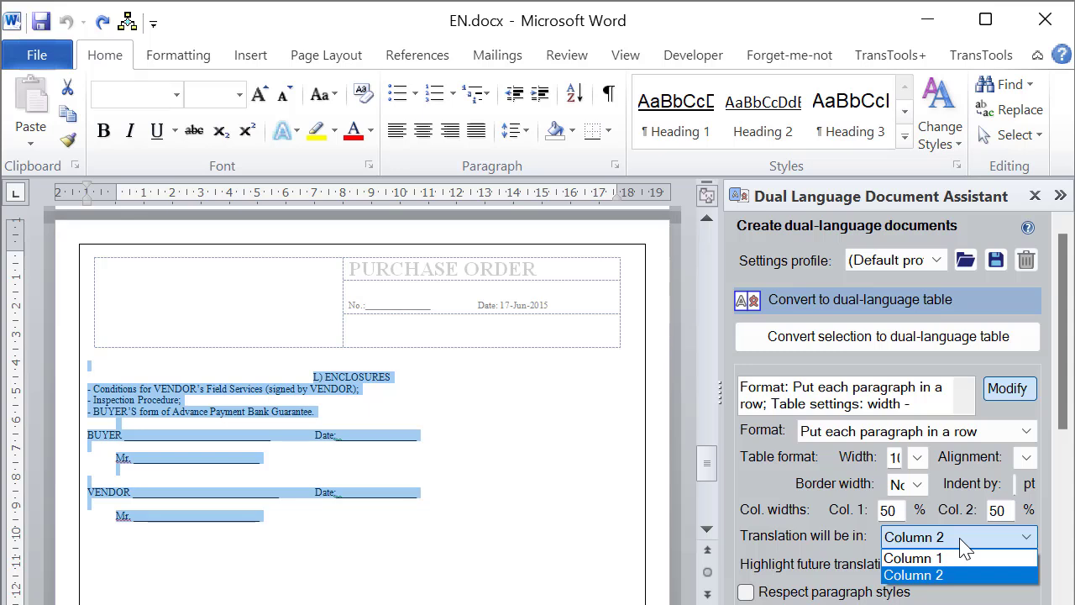
{"action": "left_click", "coordinate": [965, 546]}
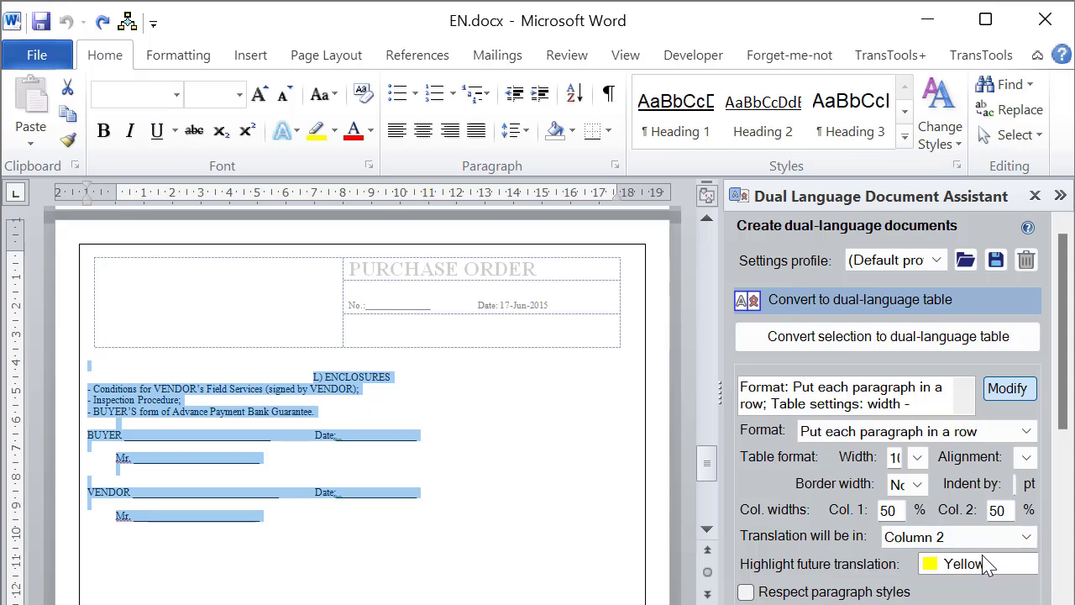
{"action": "left_click", "coordinate": [980, 570]}
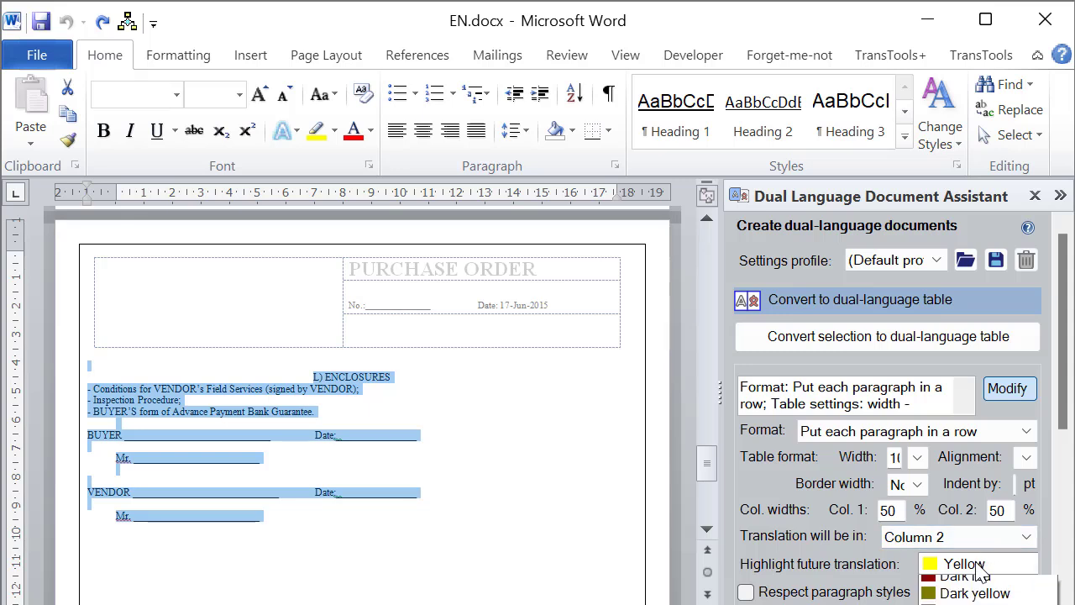
{"action": "left_click", "coordinate": [978, 567]}
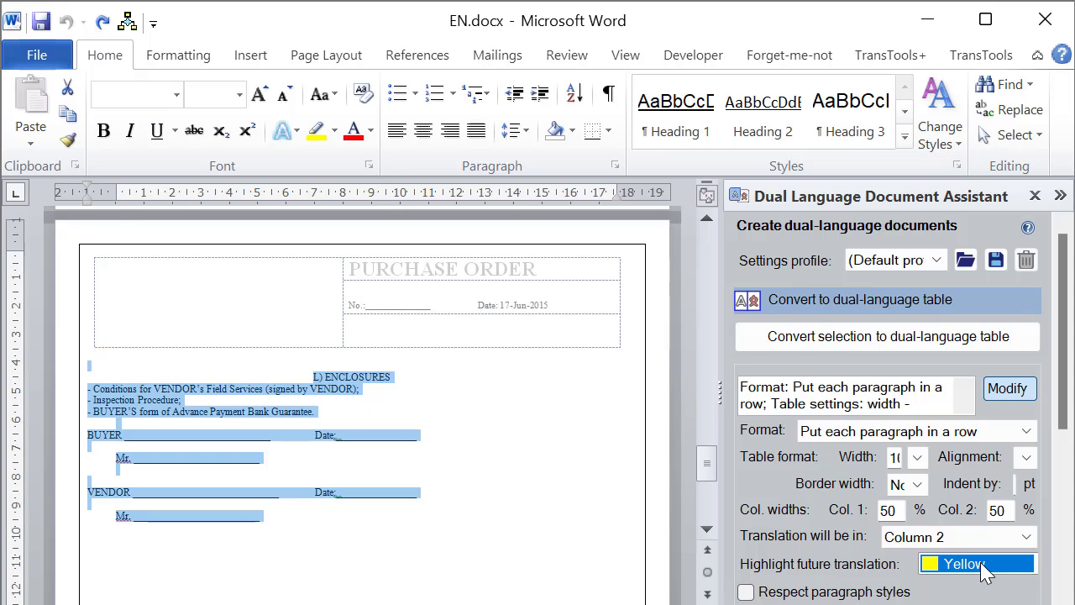
{"action": "left_click", "coordinate": [910, 485]}
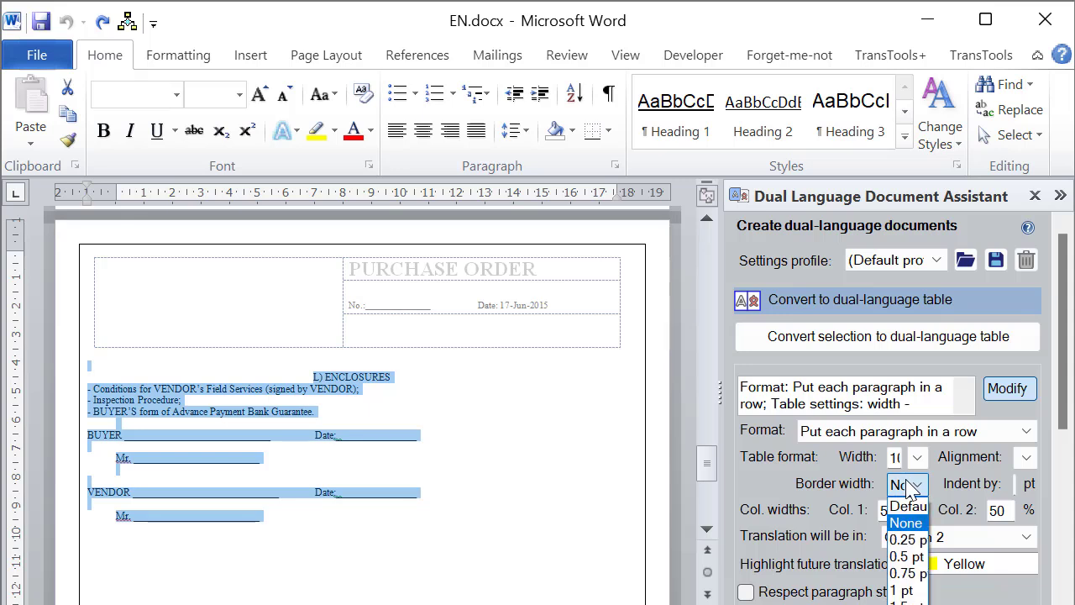
{"action": "left_click", "coordinate": [907, 523]}
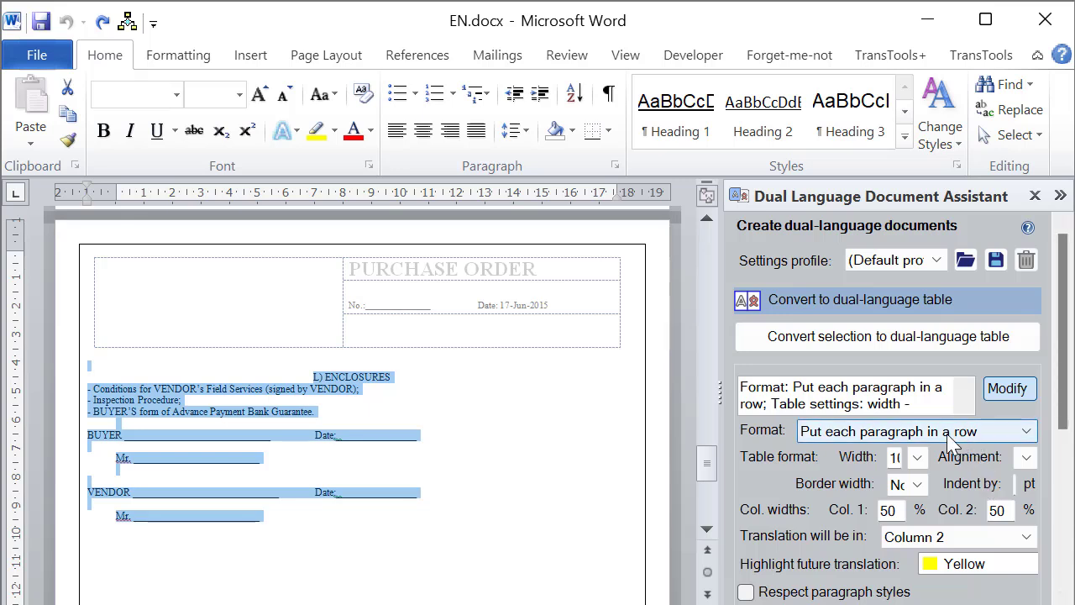
- Convert the selected body text to a dual-language table and check the result back at the PARTIES INVOLVED section
{"action": "left_click", "coordinate": [865, 337]}
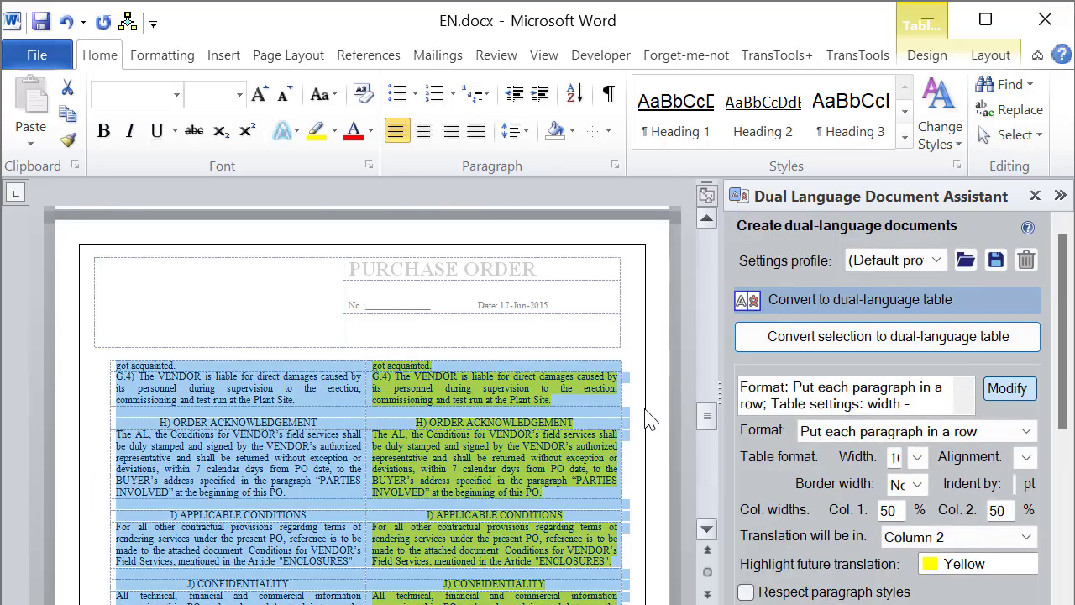
{"action": "left_click_drag", "start_coordinate": [706, 427], "coordinate": [710, 272]}
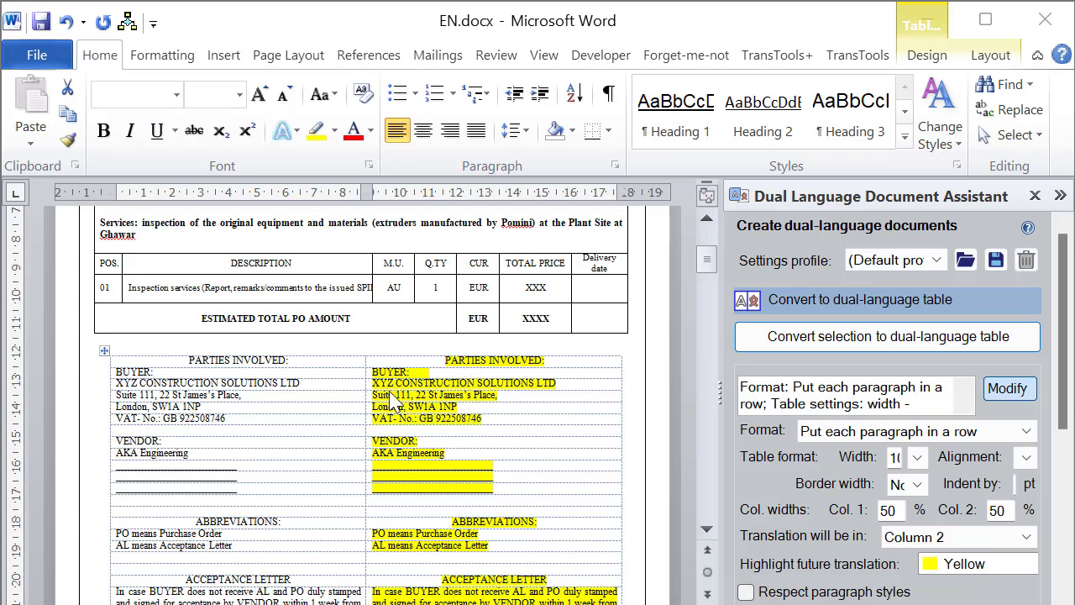
- Convert the company contact details in the first page's footer to a dual-language table and return to the body text
{"action": "scroll", "coordinate": [383, 407], "scroll_direction": "down", "scroll_amount": 6}
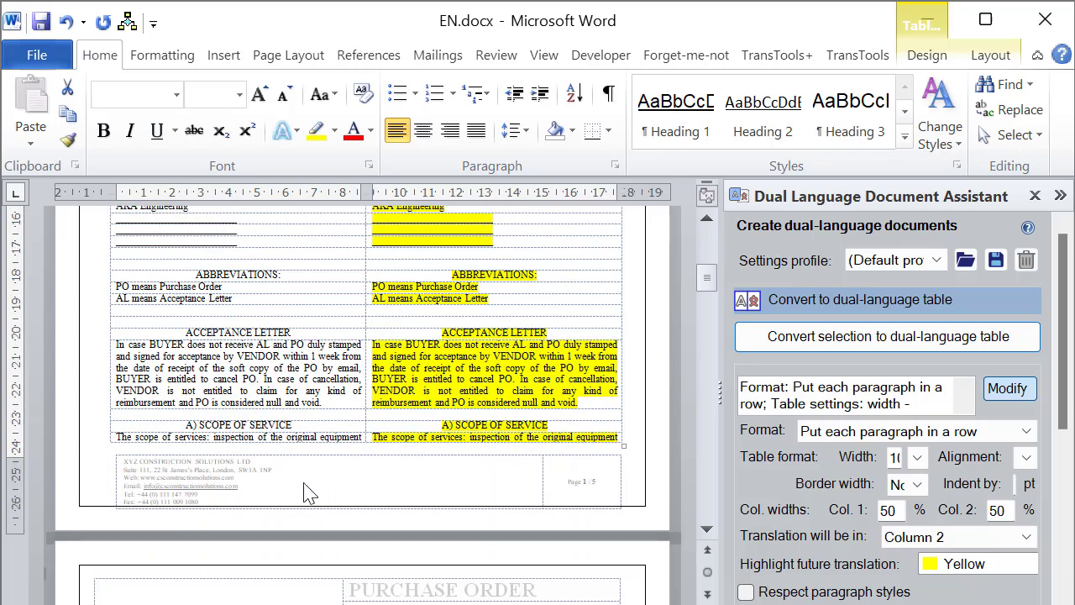
{"action": "double_click", "coordinate": [309, 495]}
{"action": "left_click_drag", "start_coordinate": [126, 461], "coordinate": [243, 501]}
{"action": "left_click", "coordinate": [829, 336]}
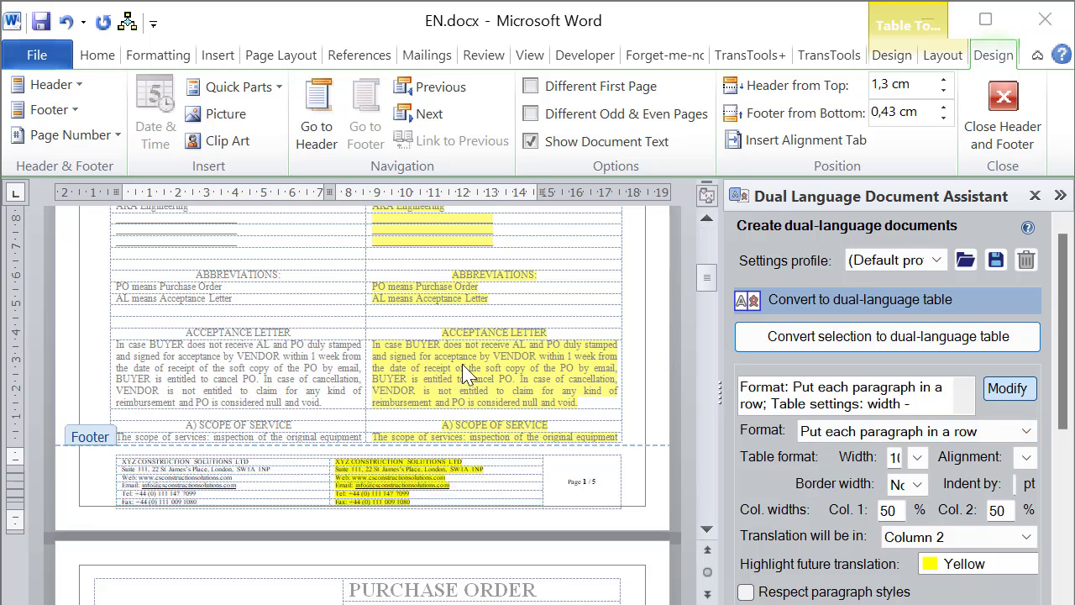
{"action": "double_click", "coordinate": [484, 357]}
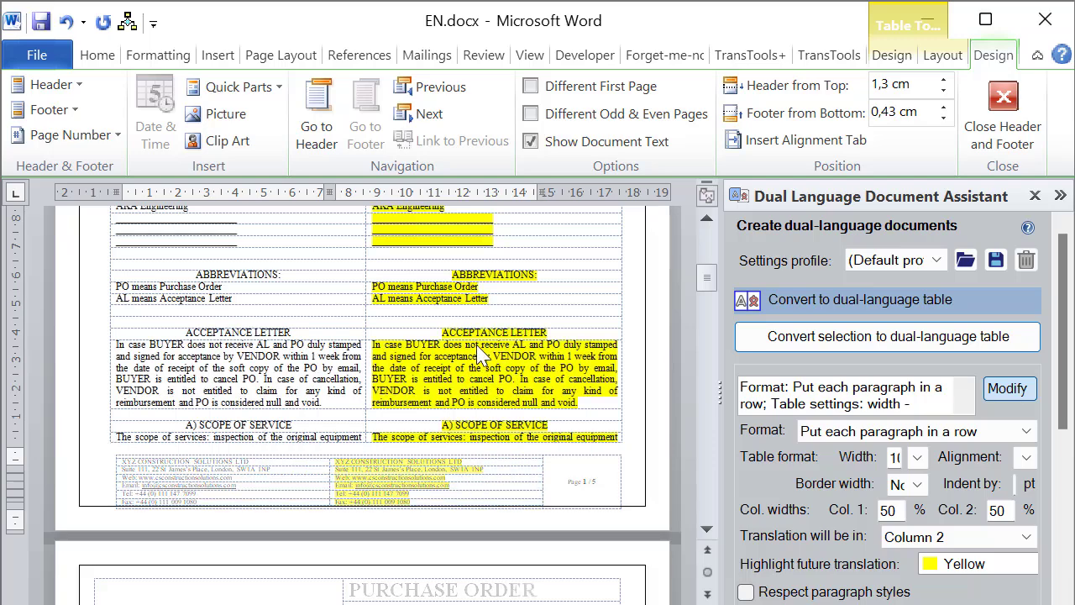
- Select the order details table on the first page, from the Vendor row to the ESTIMATED TOTAL PO AMOUNT row
{"action": "key", "text": "ctrl+a"}
{"action": "scroll", "coordinate": [445, 361], "scroll_direction": "up", "scroll_amount": 8}
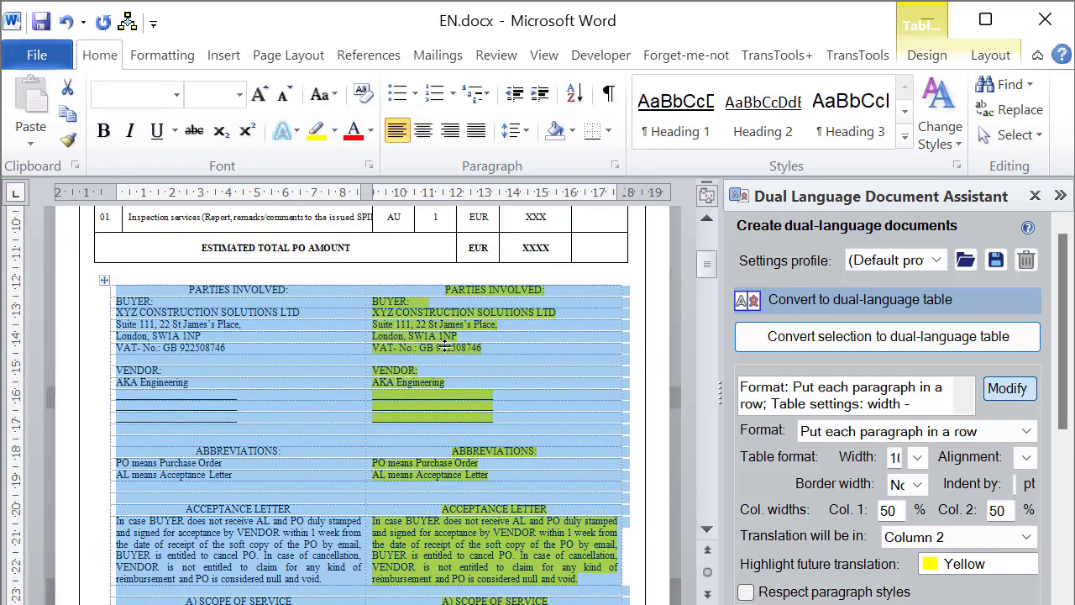
{"action": "scroll", "coordinate": [448, 347], "scroll_direction": "up", "scroll_amount": 2}
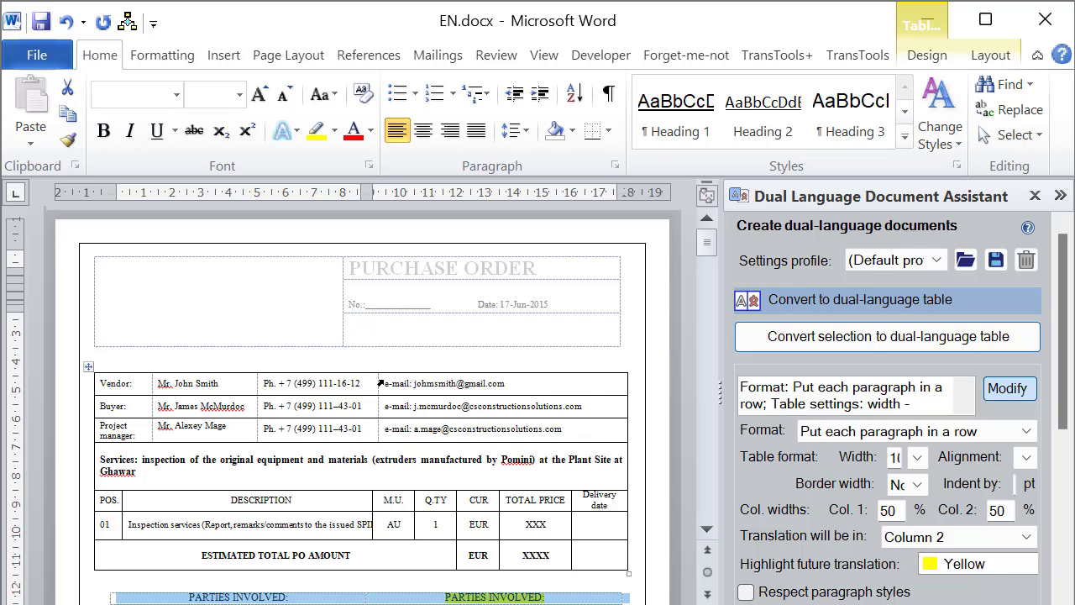
{"action": "left_click", "coordinate": [119, 389]}
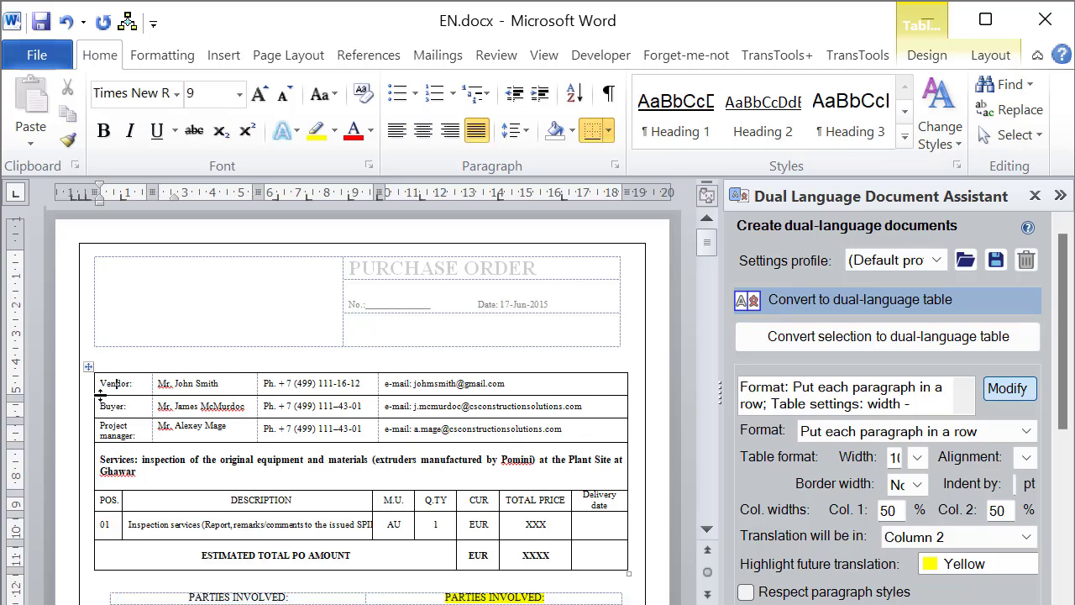
{"action": "left_click_drag", "start_coordinate": [103, 391], "coordinate": [600, 552]}
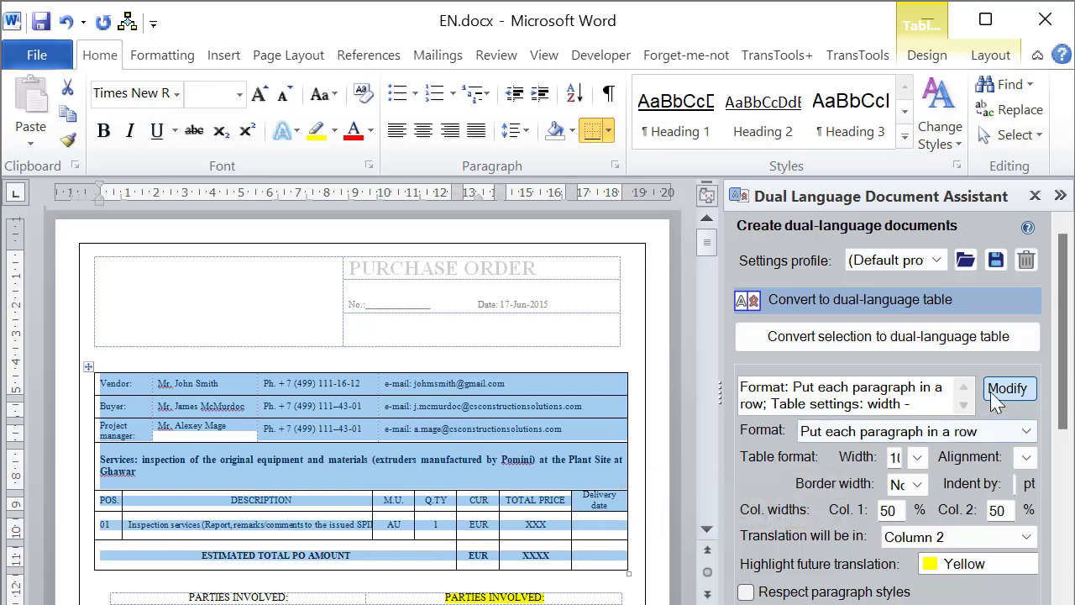
- Expand the dual-language text settings and check the separator and translation side options, keeping Paragraph break and Right side
{"action": "left_click_drag", "start_coordinate": [1064, 359], "coordinate": [1065, 531]}
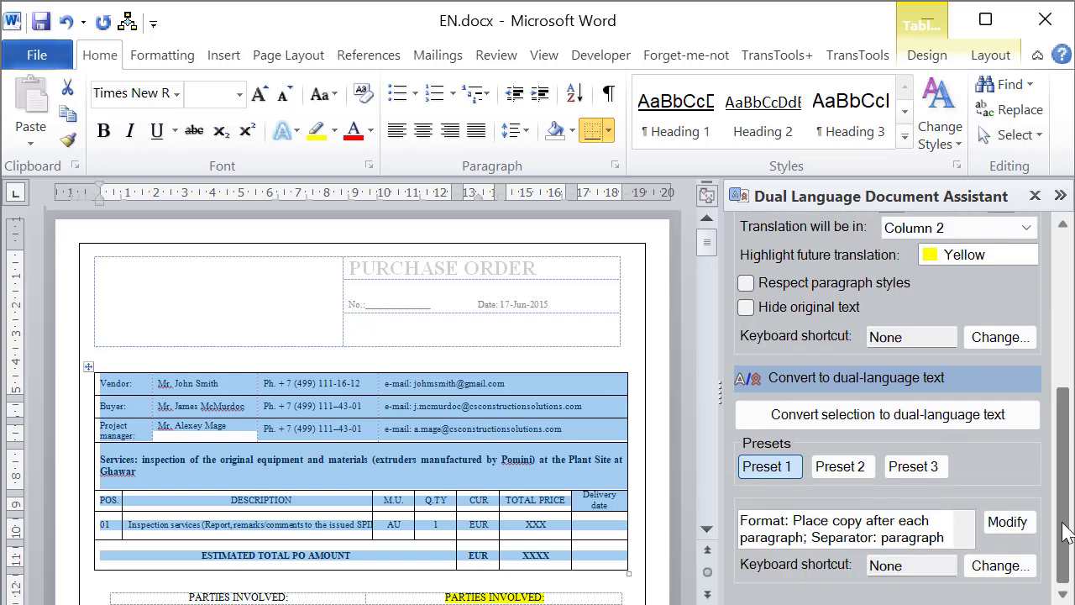
{"action": "left_click", "coordinate": [1011, 523]}
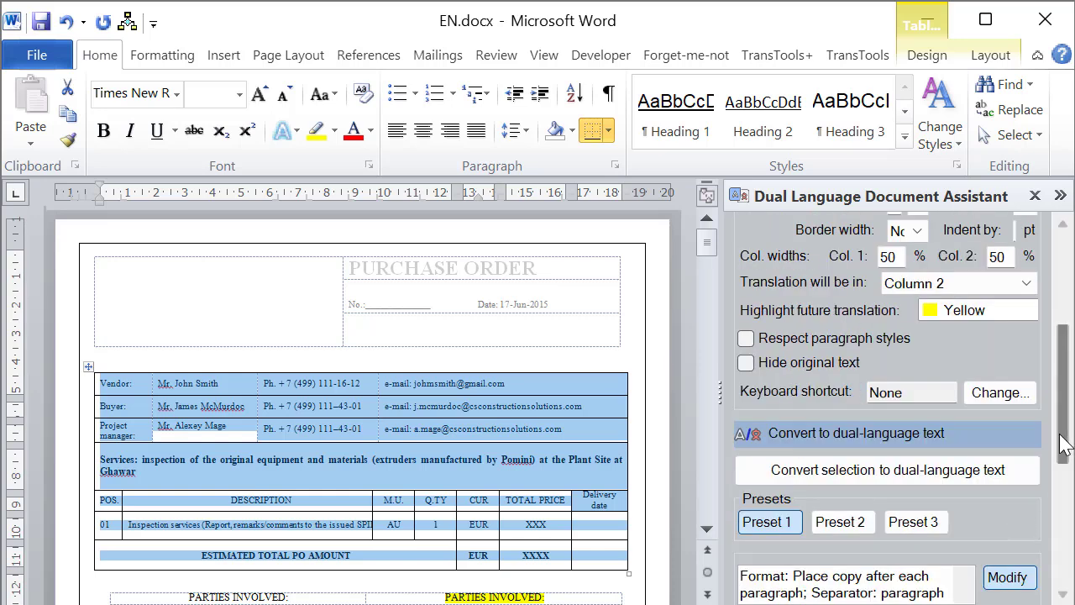
{"action": "left_click_drag", "start_coordinate": [1063, 442], "coordinate": [1054, 575]}
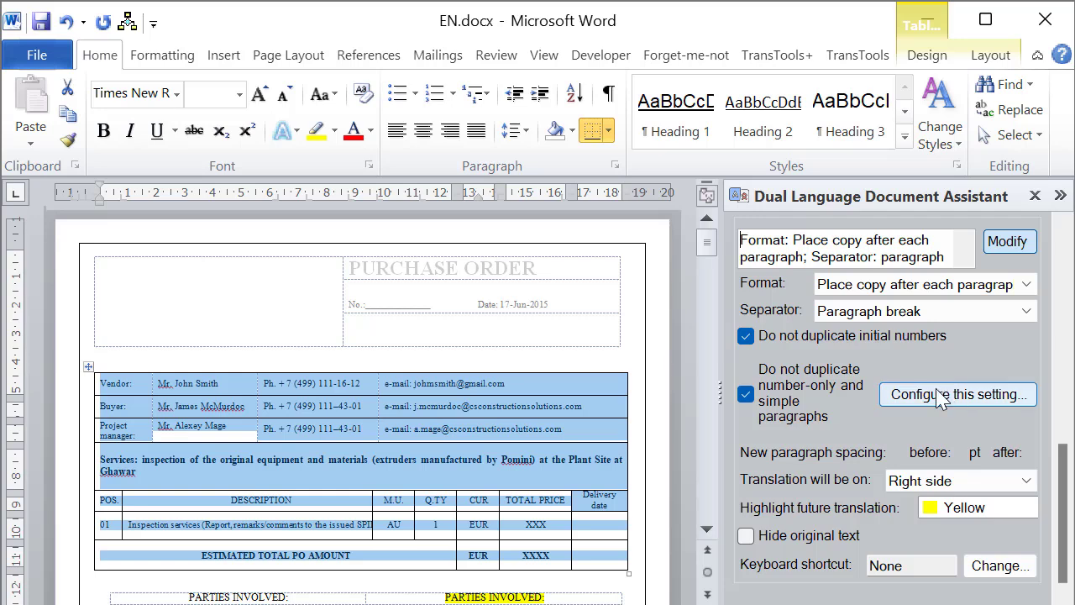
{"action": "left_click", "coordinate": [852, 318]}
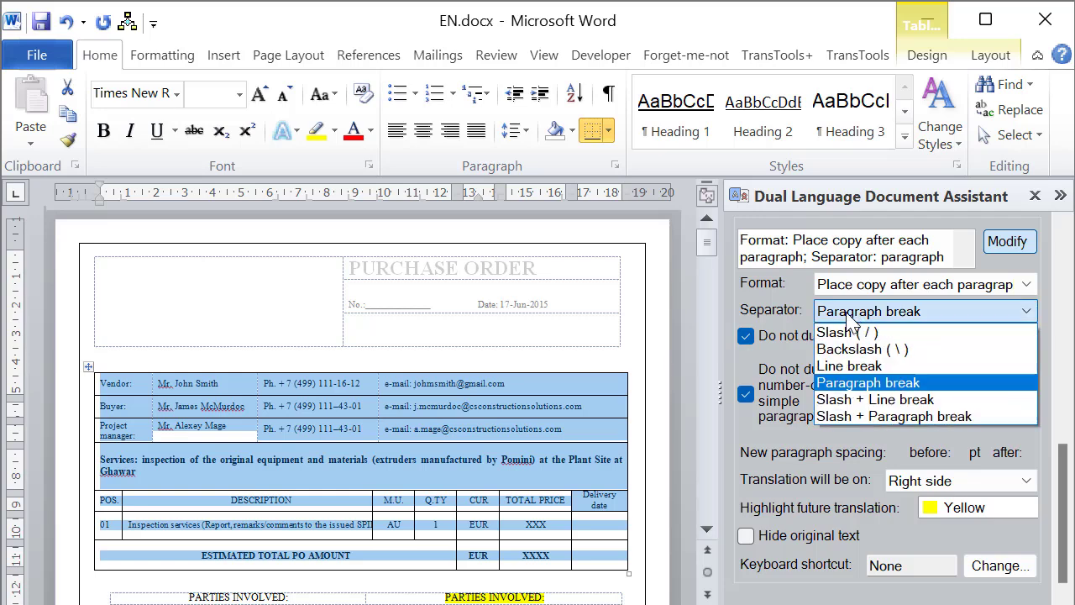
{"action": "left_click", "coordinate": [852, 386]}
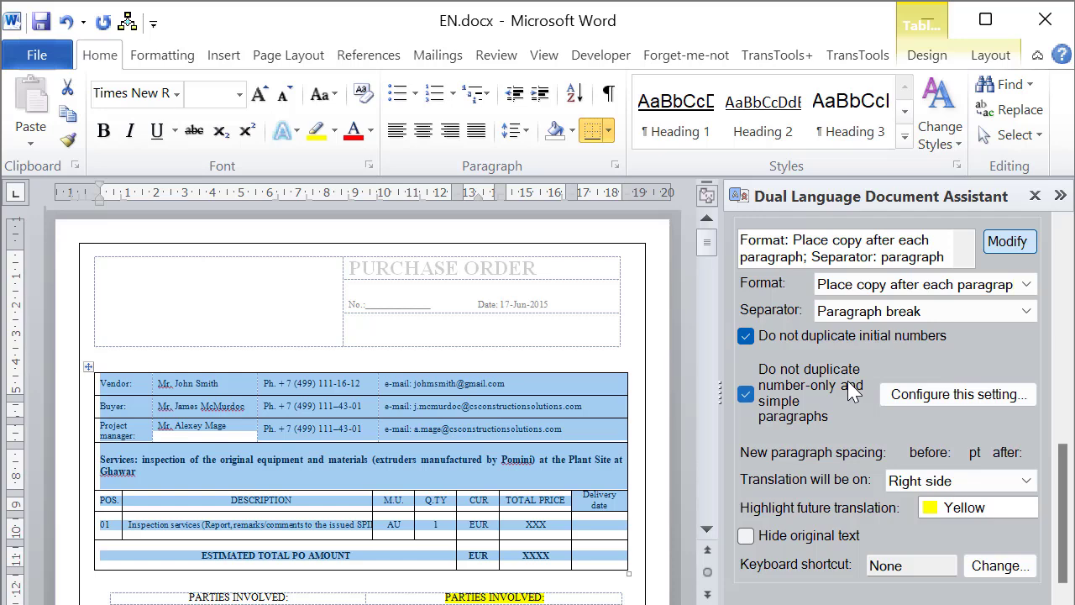
{"action": "left_click", "coordinate": [946, 481]}
{"action": "left_click", "coordinate": [937, 486]}
- Convert the selected order details table to dual-language text and check the result down to the PARTIES INVOLVED section
{"action": "scroll", "coordinate": [1063, 478], "scroll_direction": "up", "scroll_amount": 5}
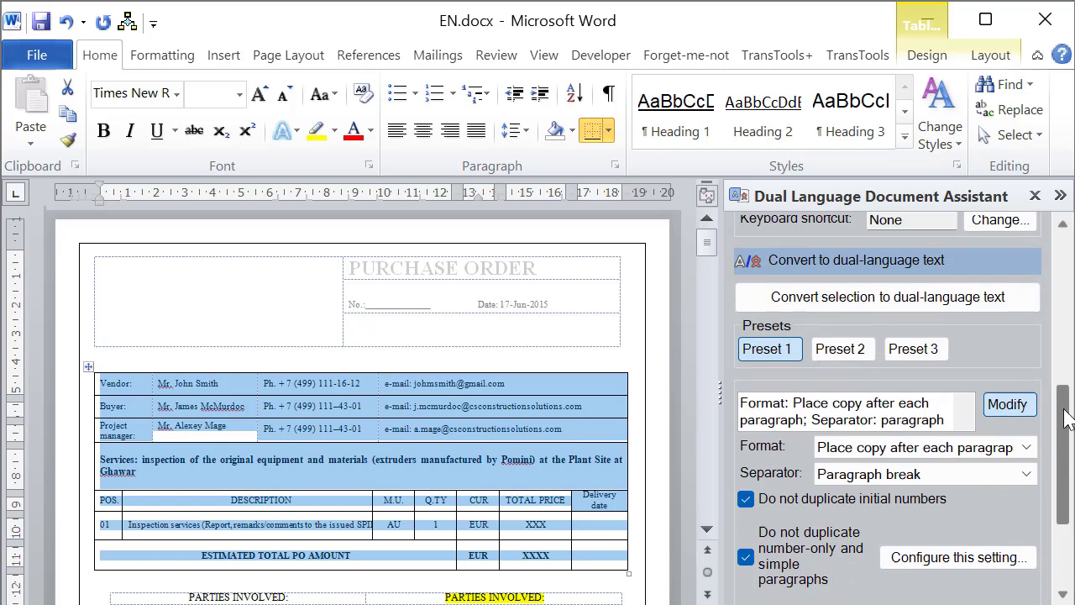
{"action": "left_click", "coordinate": [905, 357]}
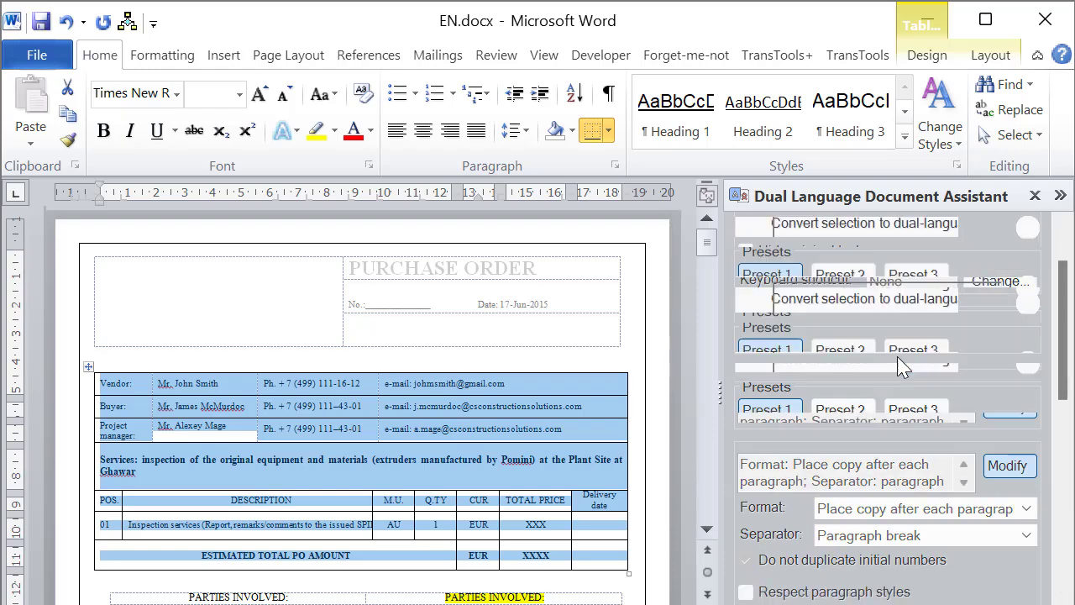
{"action": "scroll", "coordinate": [713, 263], "scroll_direction": "down", "scroll_amount": 3}
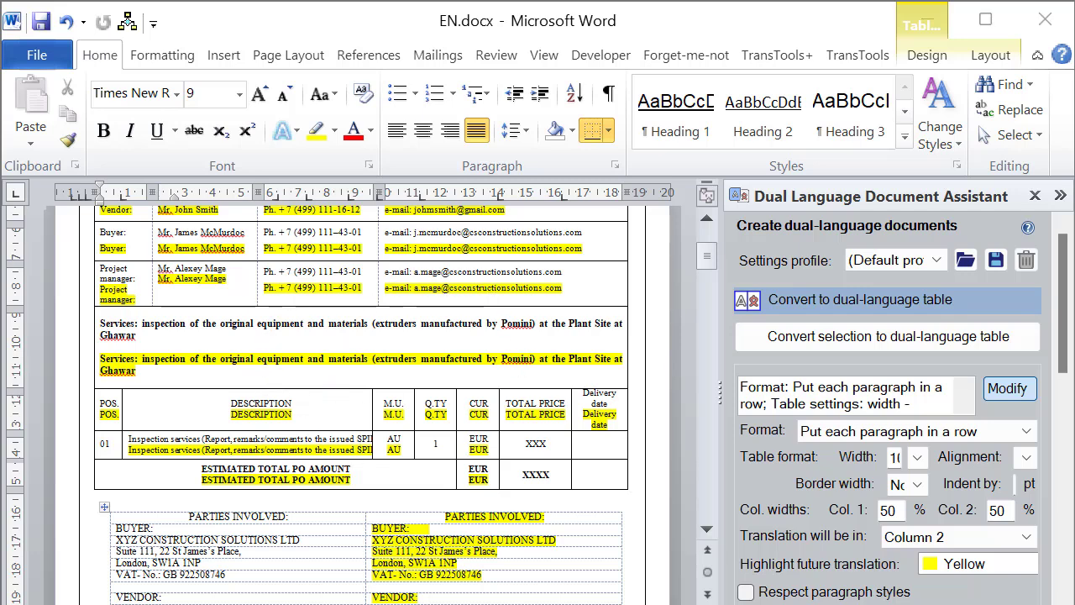
- Convert the PURCHASE ORDER title and the No. and Date line in the page header to dual-language text
{"action": "scroll", "coordinate": [629, 347], "scroll_direction": "up", "scroll_amount": 5}
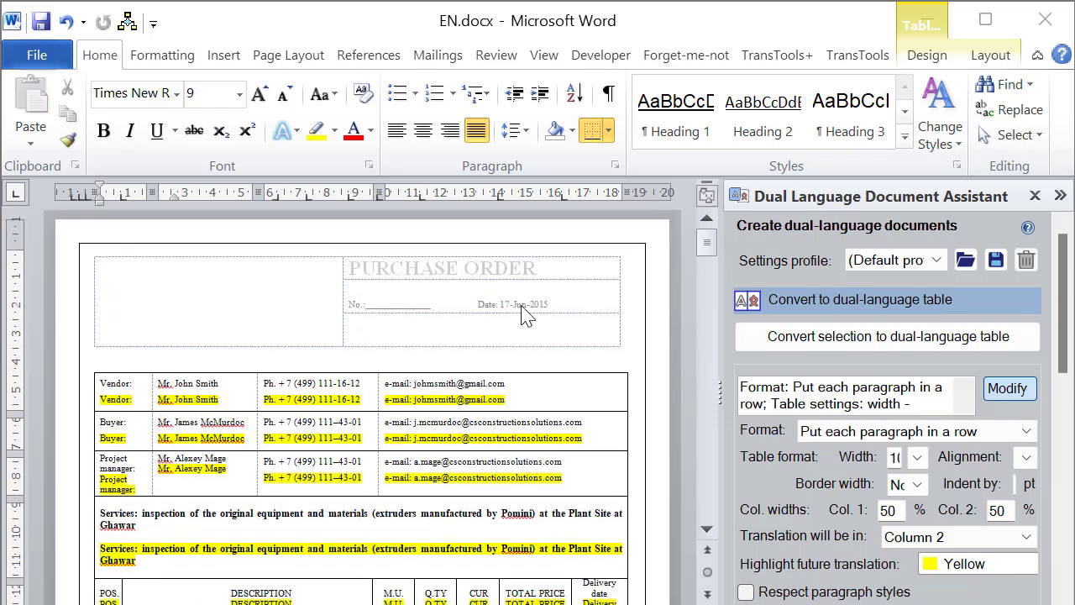
{"action": "double_click", "coordinate": [372, 269]}
{"action": "left_click_drag", "start_coordinate": [360, 264], "coordinate": [564, 308]}
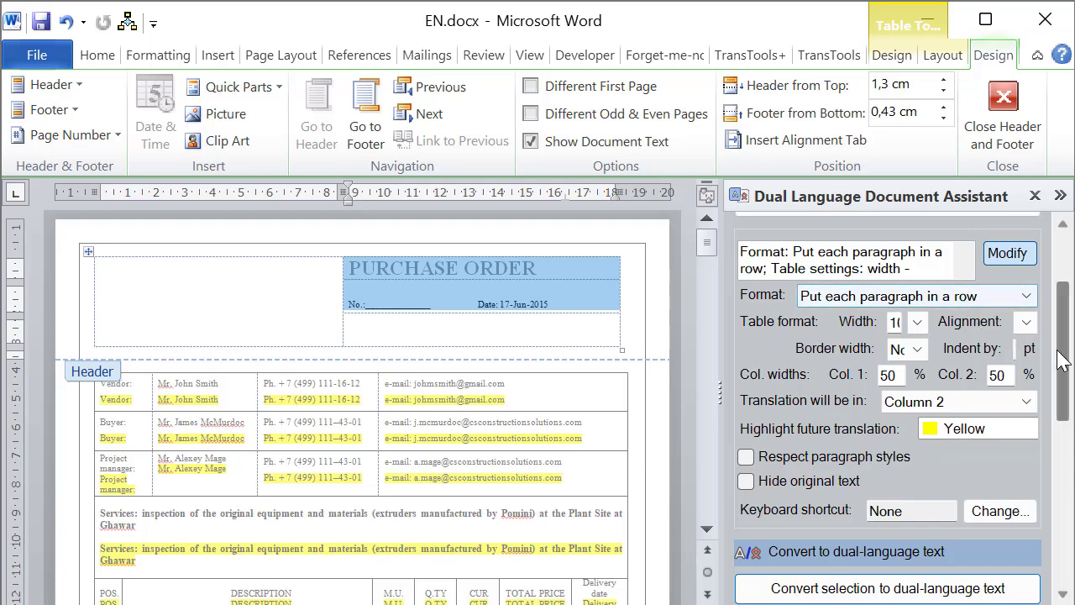
{"action": "left_click_drag", "start_coordinate": [1063, 361], "coordinate": [1069, 445]}
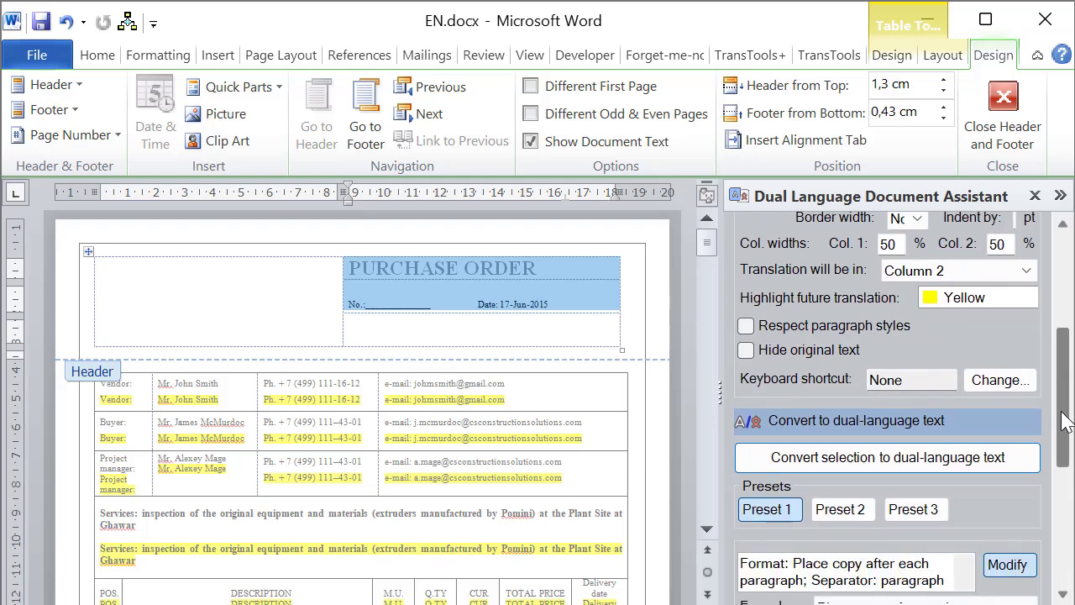
{"action": "left_click", "coordinate": [996, 456]}
- Convert the page number text in the footer to dual-language text and return to the order details table on the first page
{"action": "scroll", "coordinate": [710, 269], "scroll_direction": "down", "scroll_amount": 10}
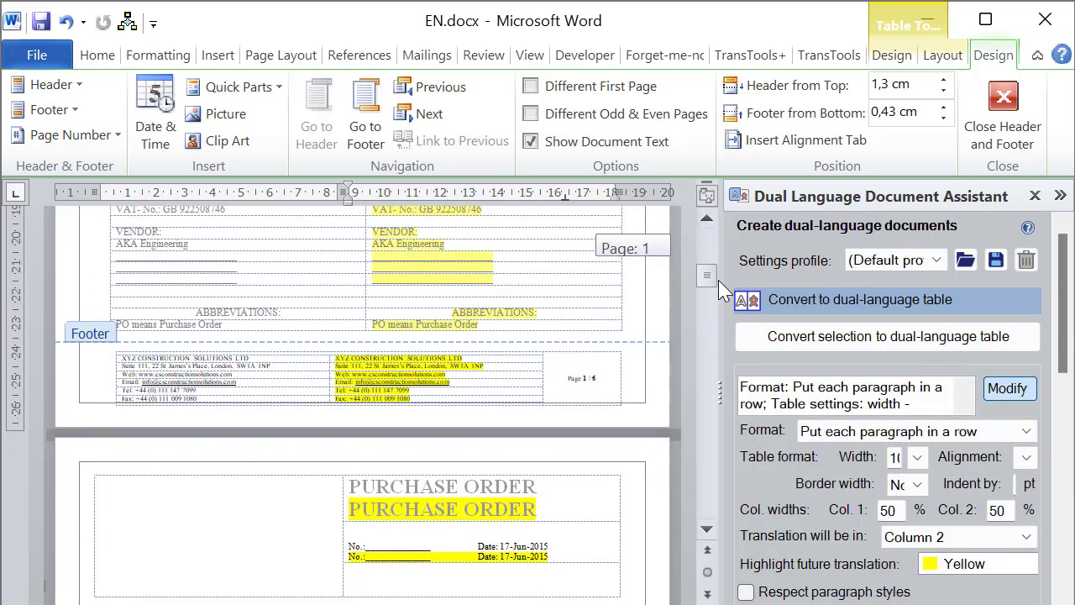
{"action": "left_click", "coordinate": [569, 377]}
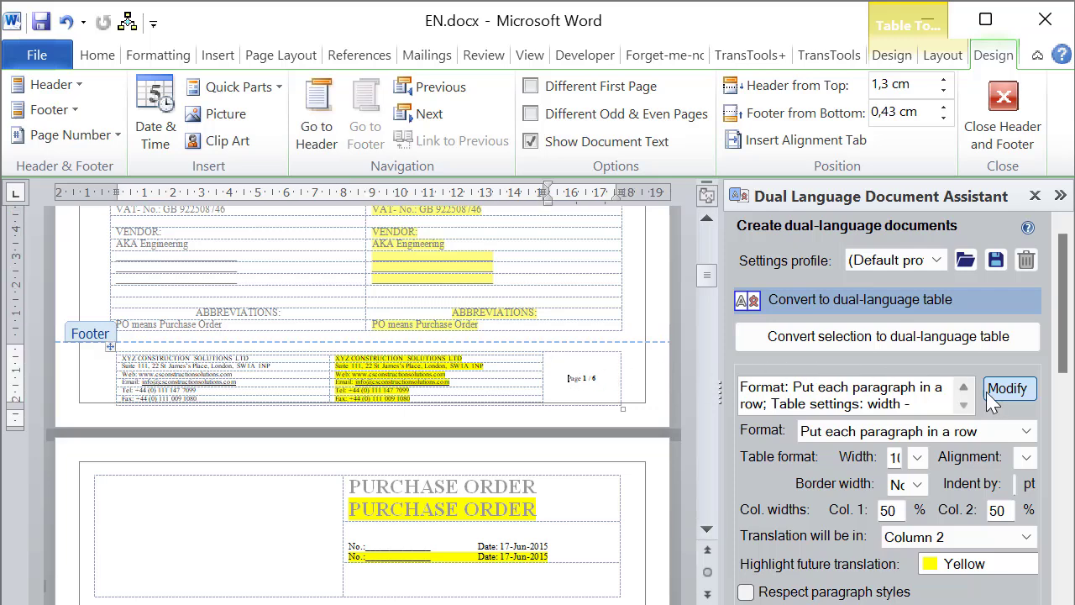
{"action": "left_click", "coordinate": [990, 351]}
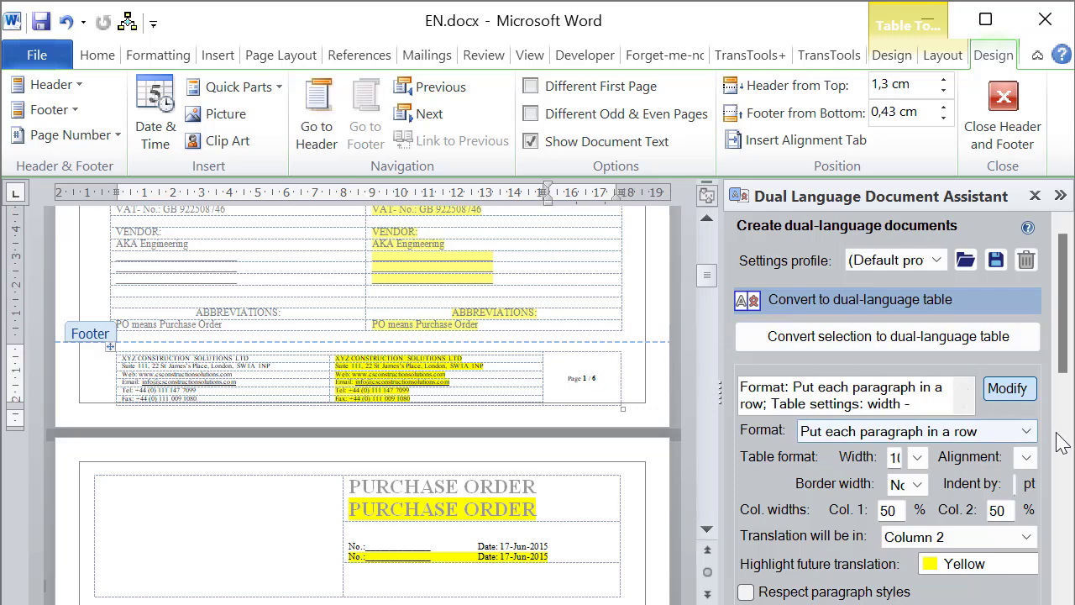
{"action": "scroll", "coordinate": [989, 352], "scroll_direction": "down", "scroll_amount": 5}
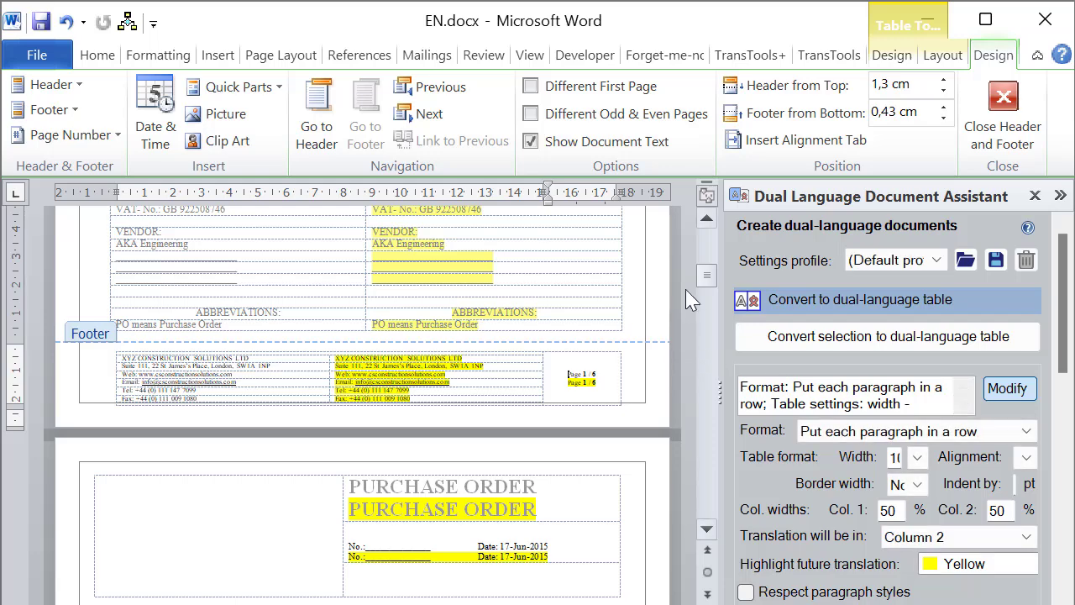
{"action": "left_click_drag", "start_coordinate": [709, 277], "coordinate": [711, 248]}
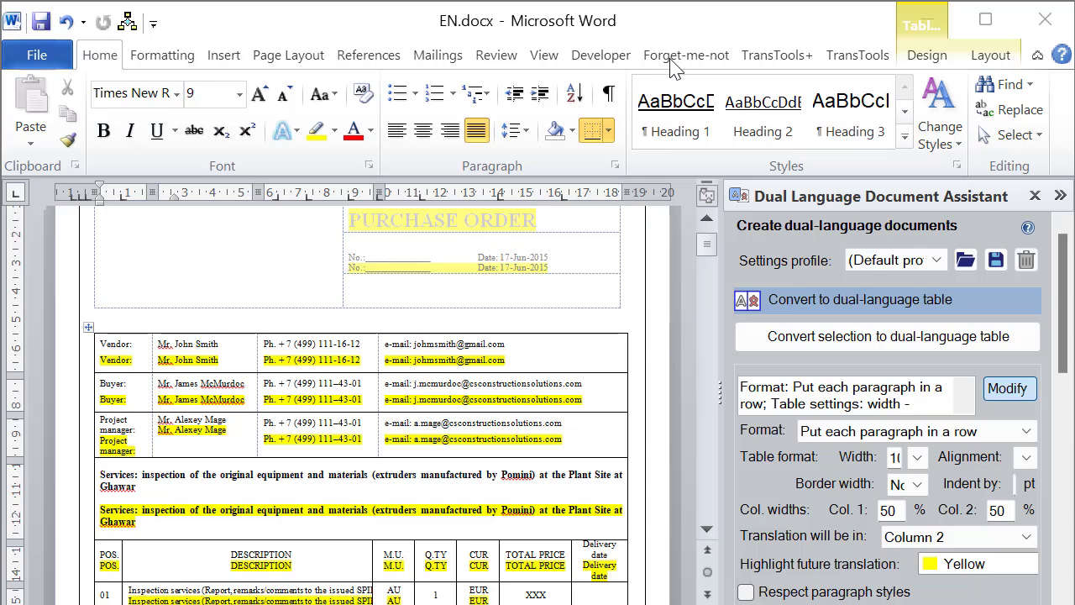
- Set up Hide / Unhide Text for the entire document to hide everything except text with the Yellow highlight color
{"action": "left_click", "coordinate": [794, 66]}
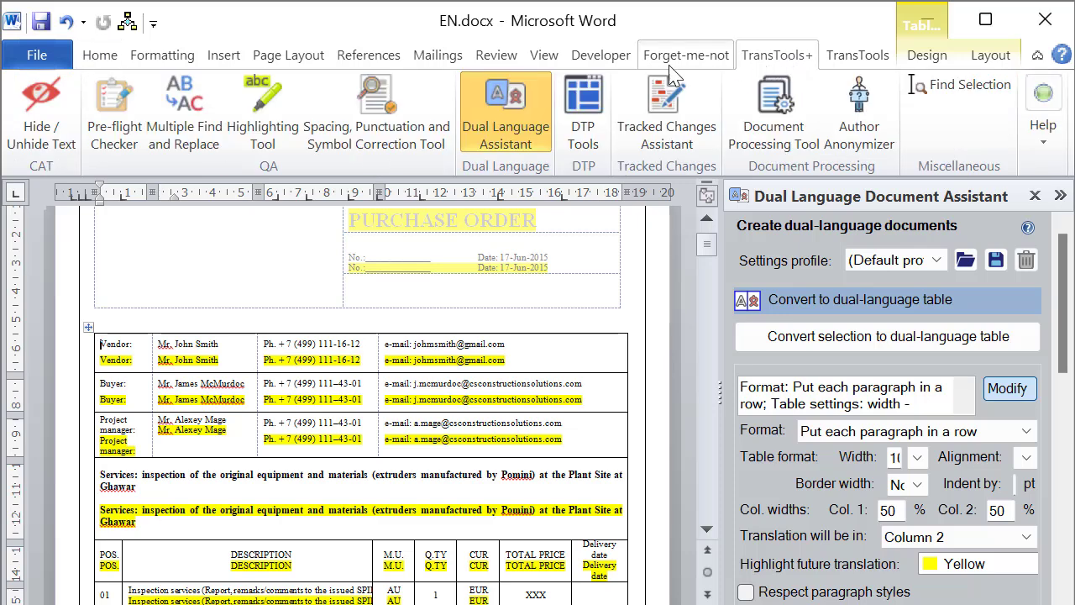
{"action": "left_click", "coordinate": [50, 137]}
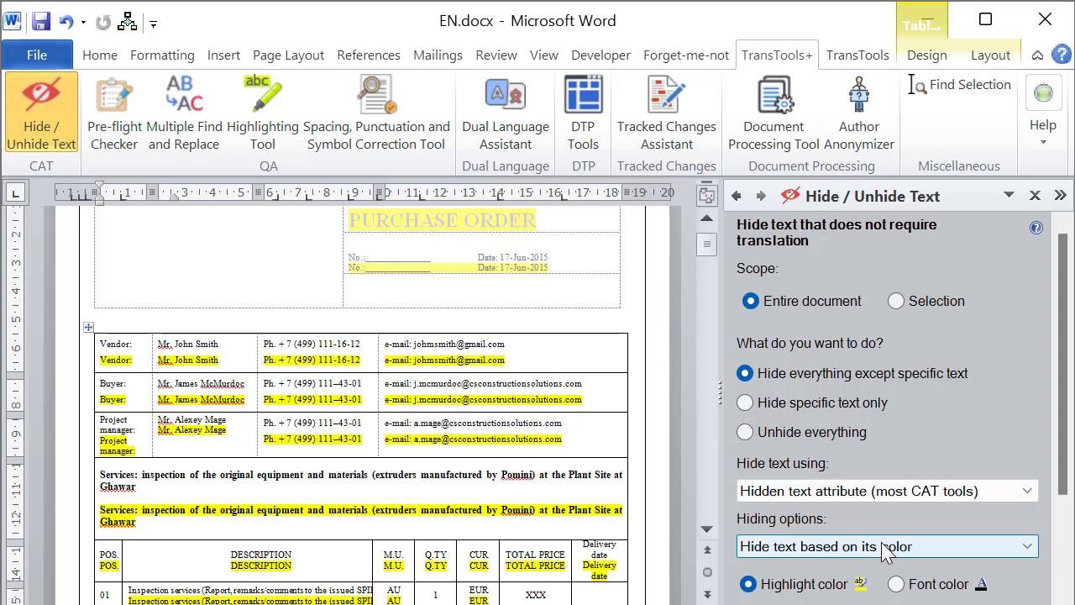
{"action": "scroll", "coordinate": [1063, 471], "scroll_direction": "down", "scroll_amount": 3}
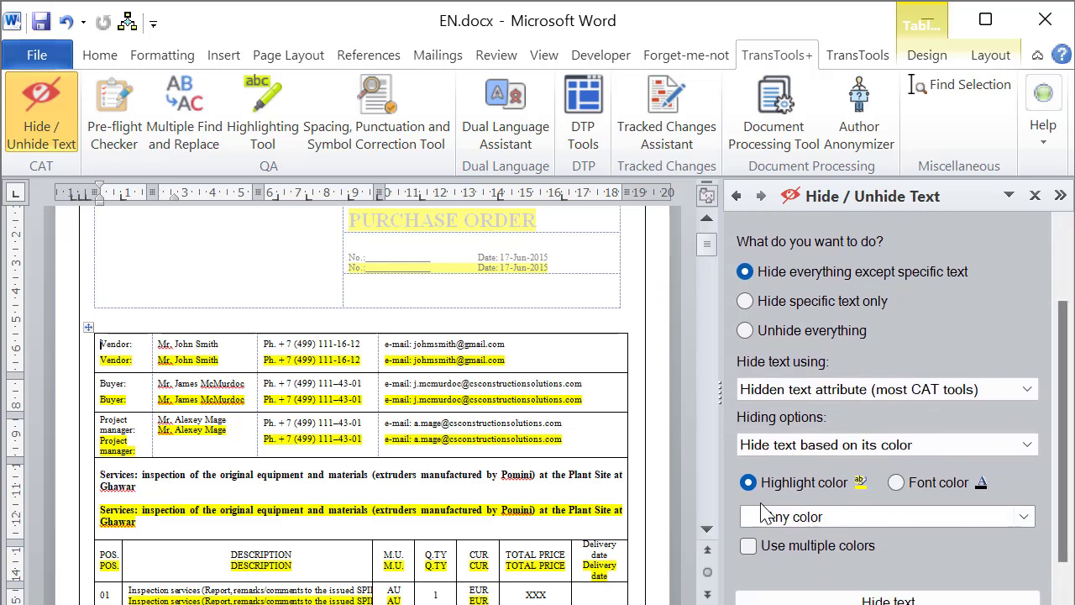
{"action": "left_click", "coordinate": [804, 519]}
{"action": "left_click", "coordinate": [799, 557]}
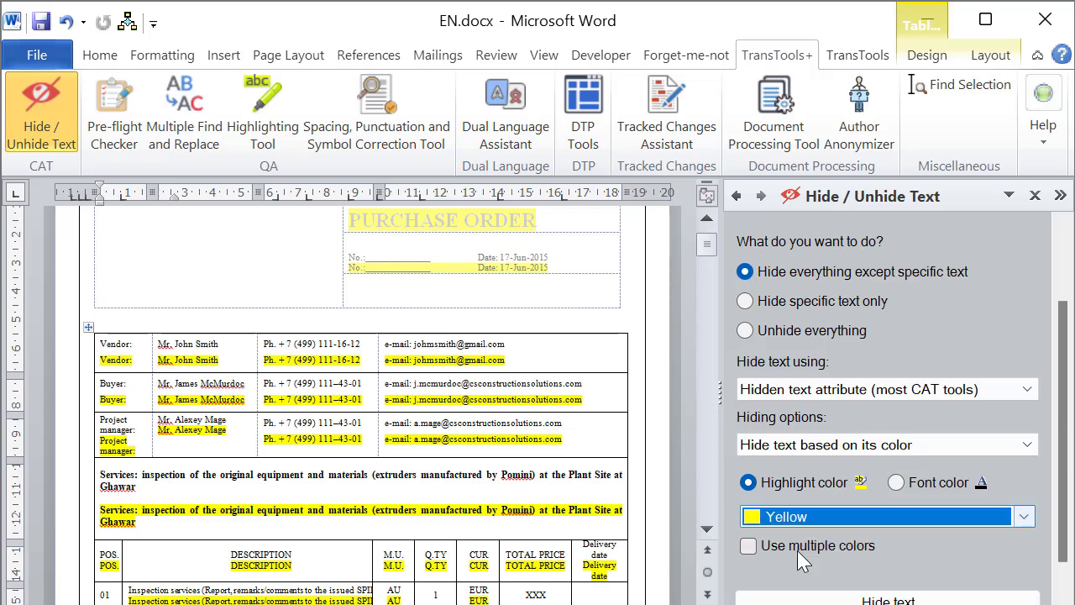
{"action": "scroll", "coordinate": [909, 579], "scroll_direction": "down", "scroll_amount": 1}
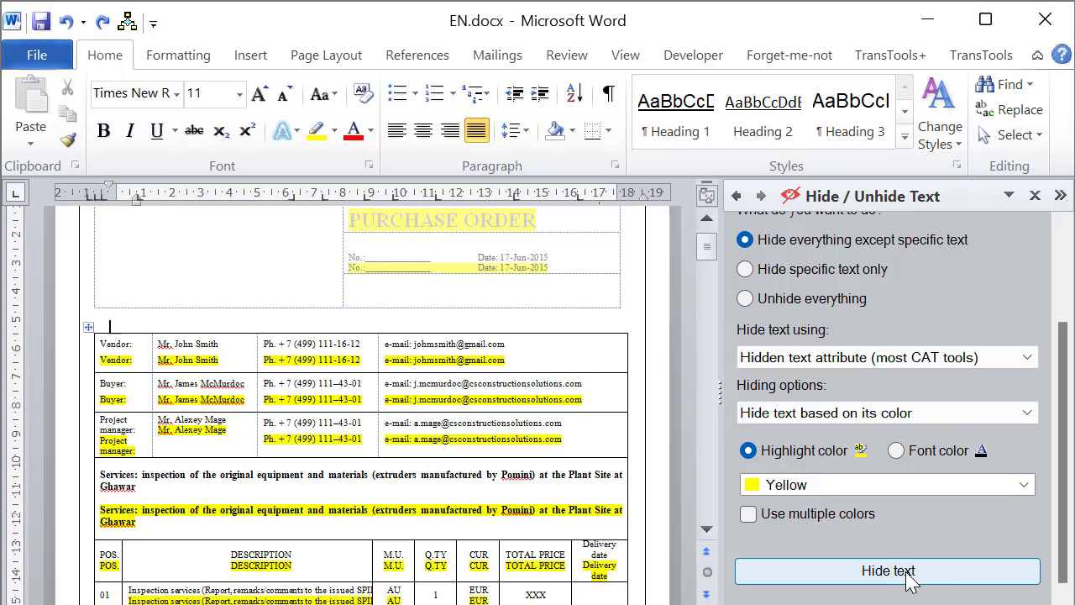
- Hide all text except the yellow-highlighted copy, acknowledge completion and decline to display hidden text on screen
{"action": "left_click", "coordinate": [909, 580]}
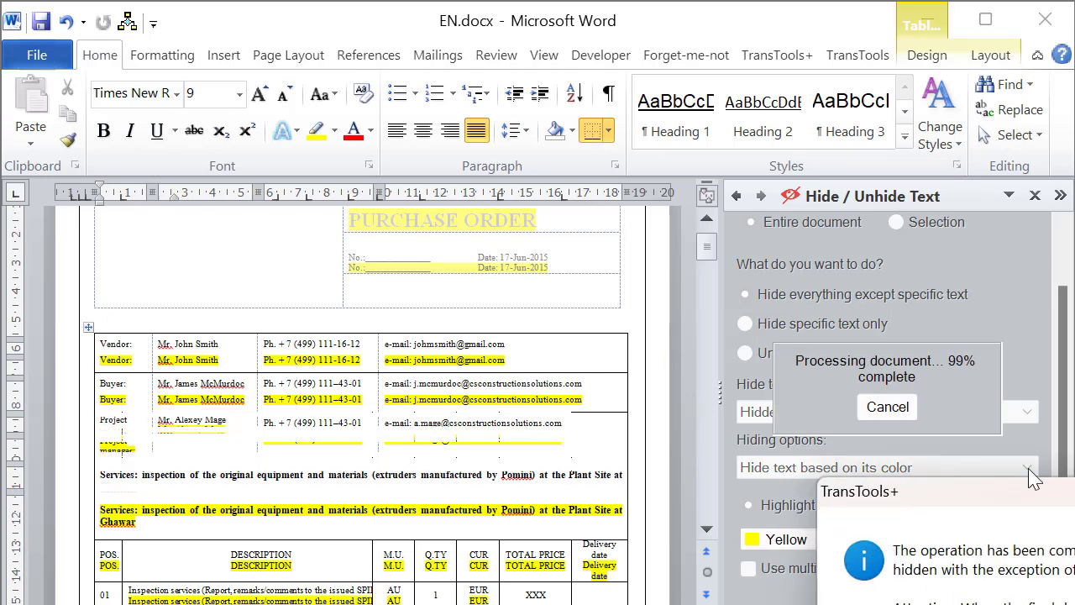
{"action": "left_click", "coordinate": [928, 548]}
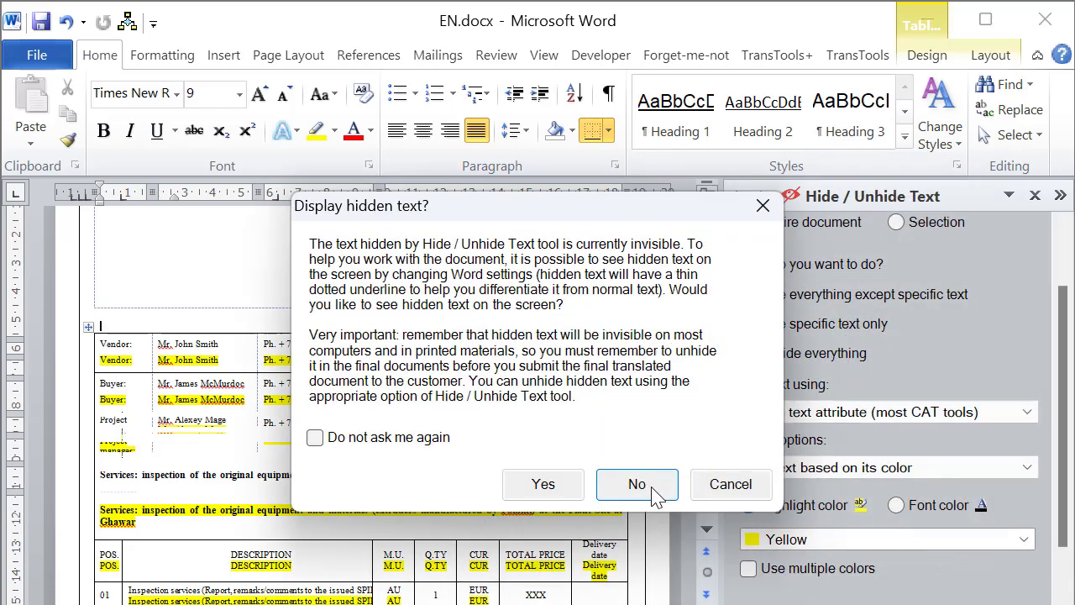
{"action": "left_click", "coordinate": [636, 485]}
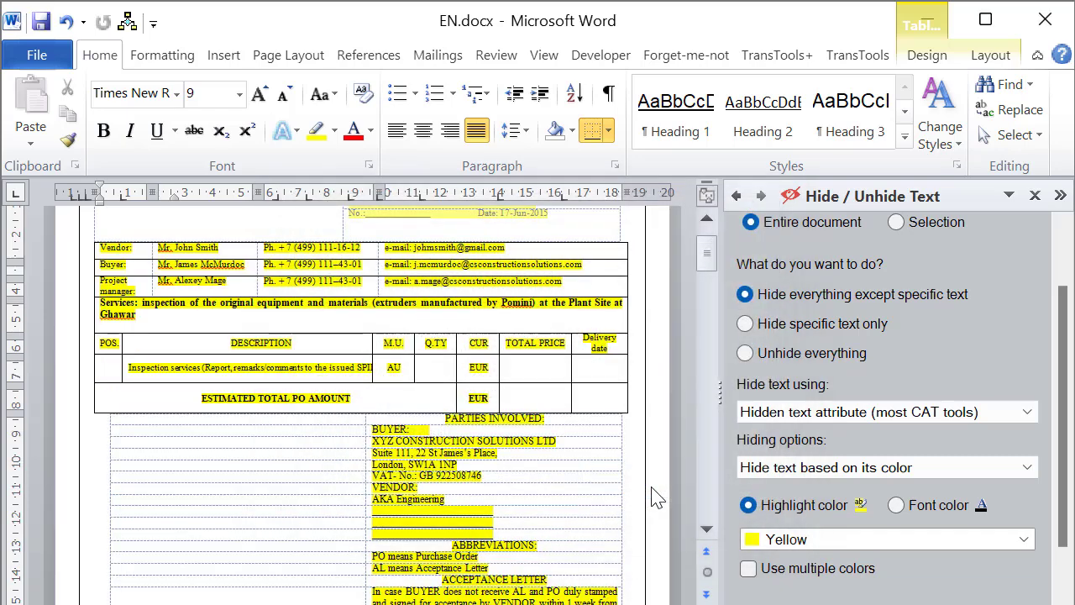